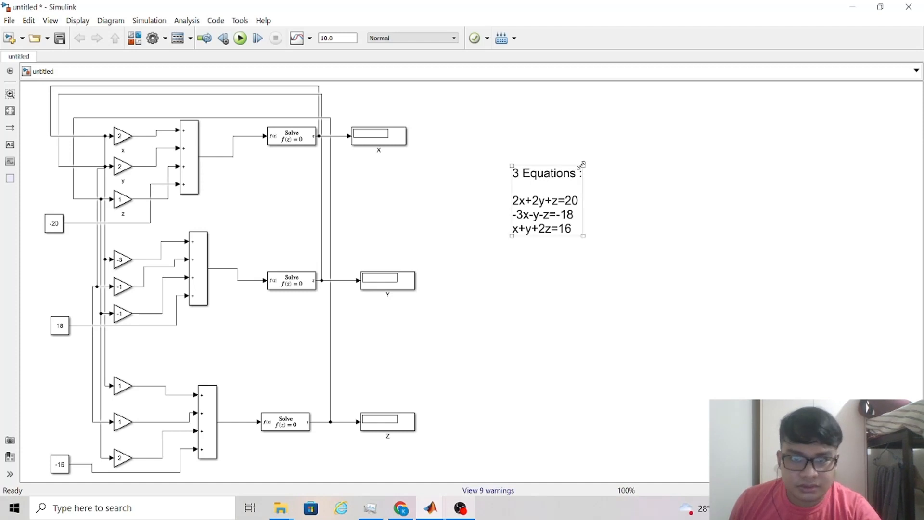
# - Widen the text box of the three-equations annotation so it has room beyond the equations
pyautogui.moveTo(583, 165); pyautogui.dragTo(639, 162)
pyautogui.click(602, 249)
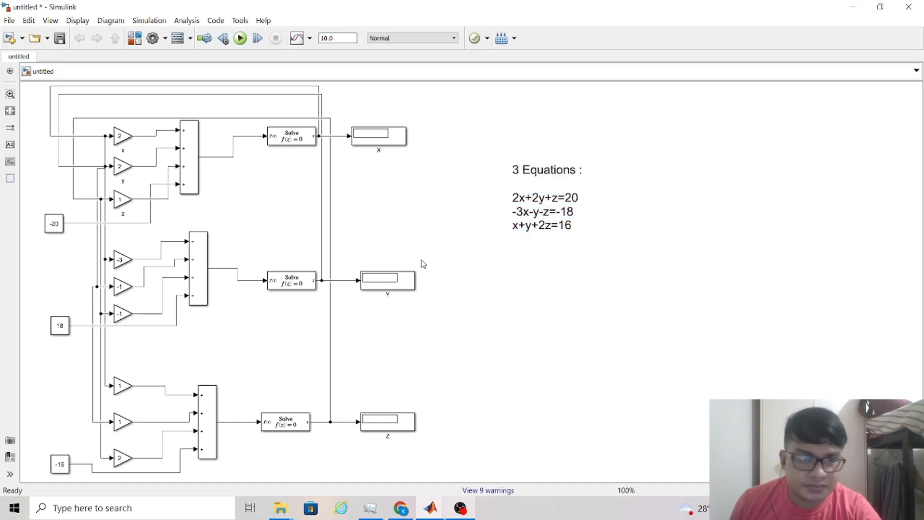
pyautogui.click(524, 204)
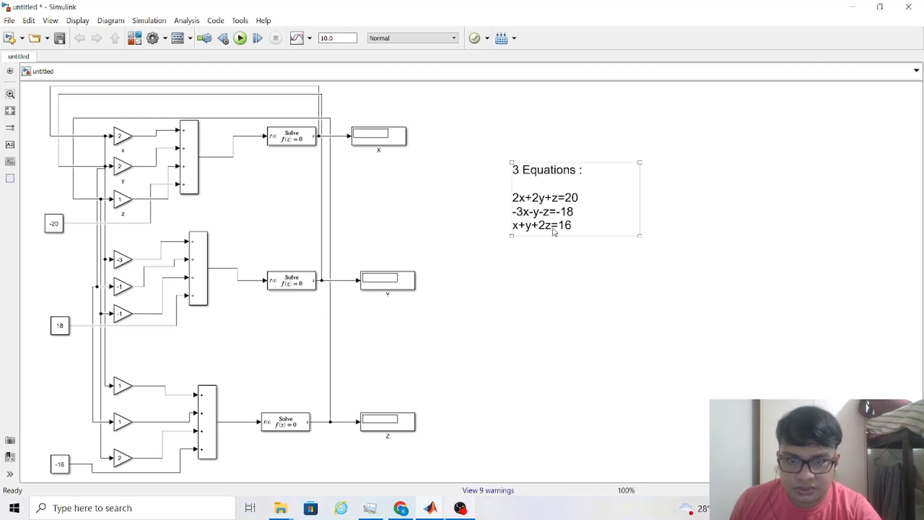
pyautogui.click(581, 240)
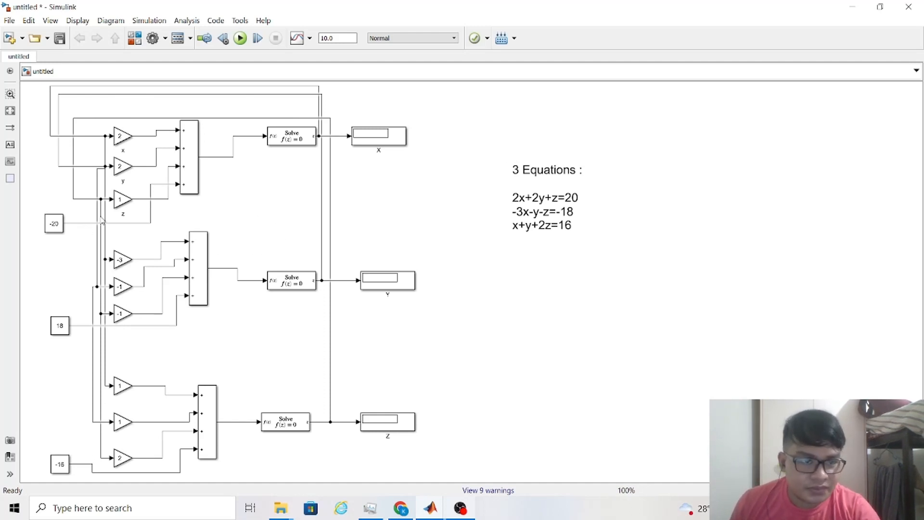
# - Examine the first equation's block chain from the gains through the Add and Algebraic Constraint blocks to the X display
pyautogui.click(124, 137)
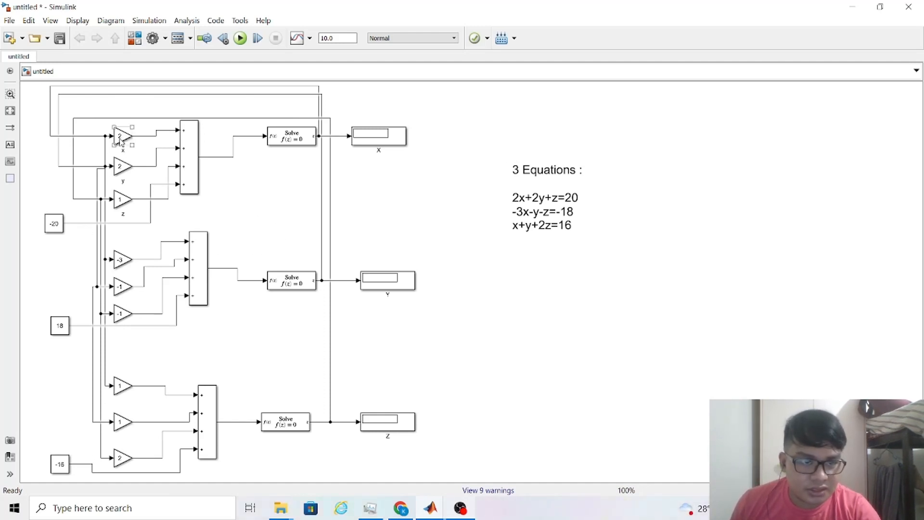
pyautogui.click(124, 167)
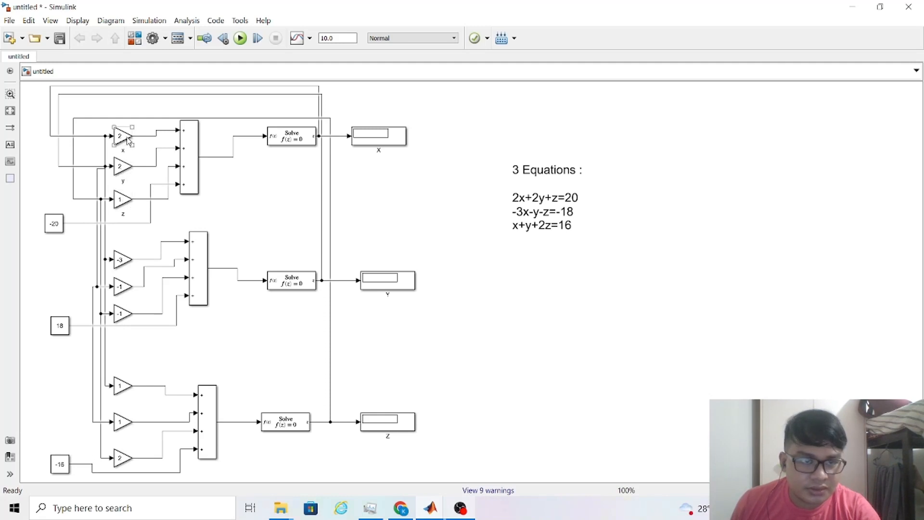
pyautogui.click(190, 146)
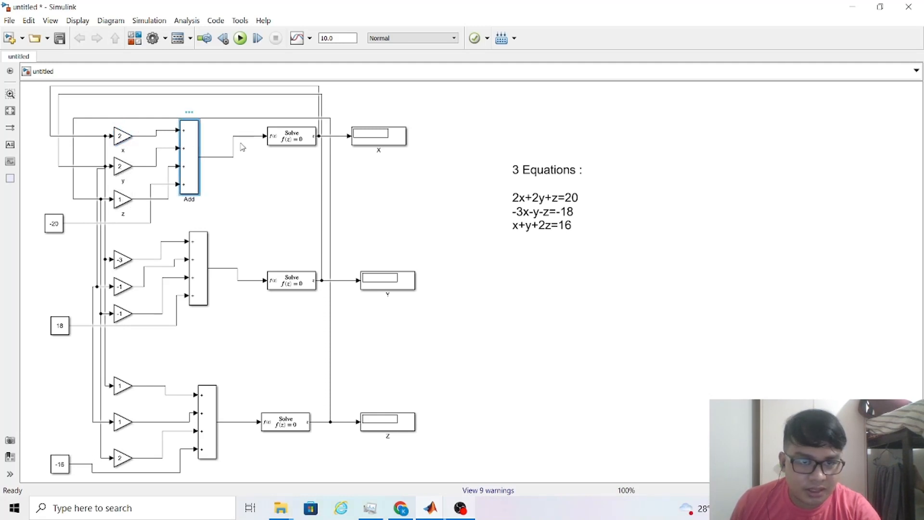
pyautogui.click(287, 139)
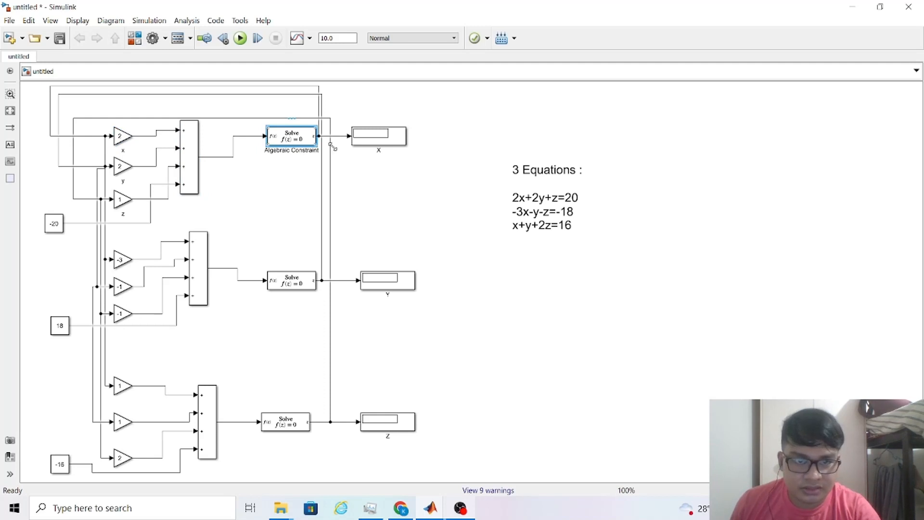
pyautogui.click(374, 141)
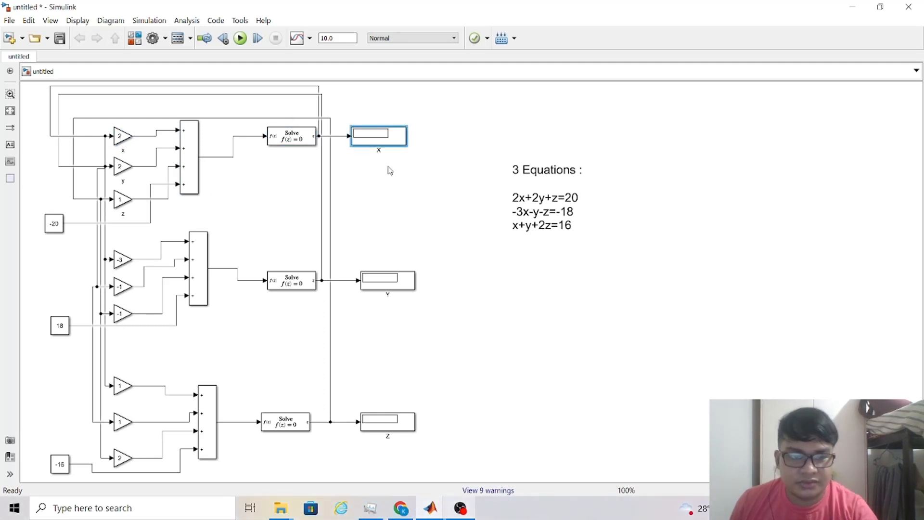
# - Examine the x, y and z coefficient Gain blocks of all three equations, one after another
pyautogui.click(128, 138)
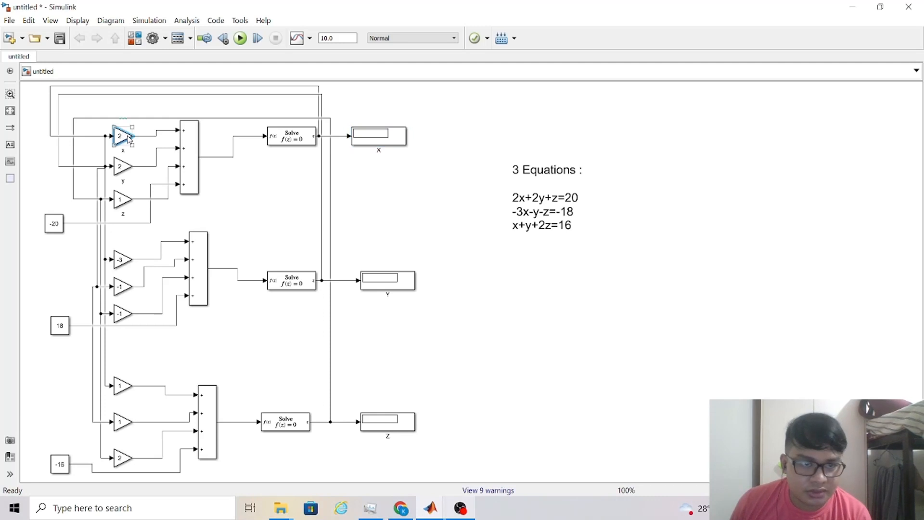
pyautogui.click(127, 170)
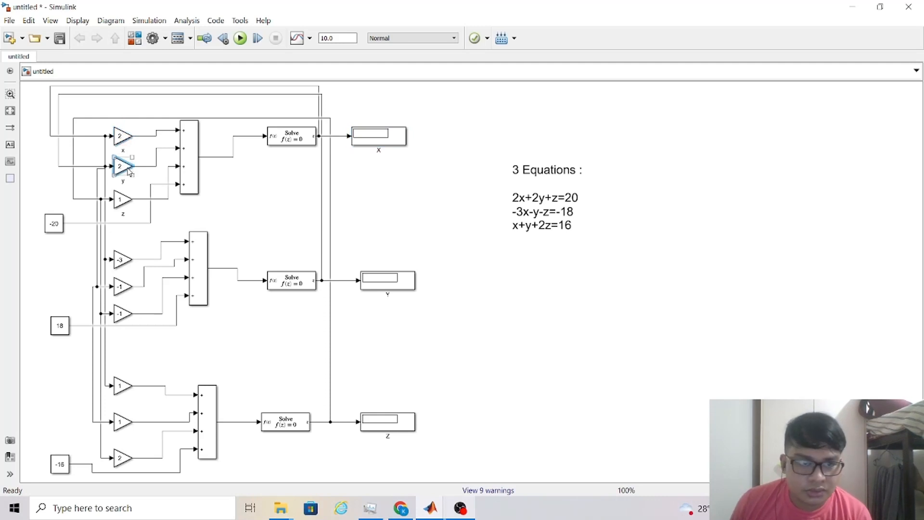
pyautogui.click(128, 201)
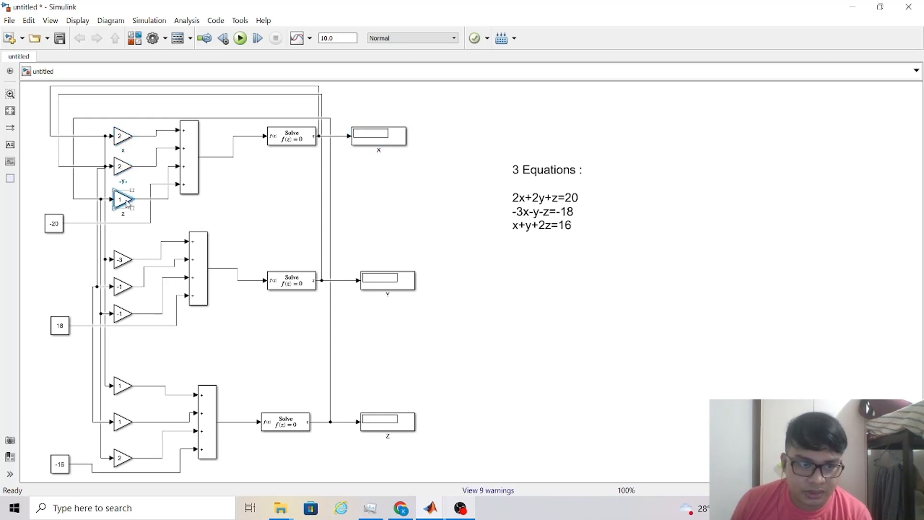
pyautogui.click(124, 261)
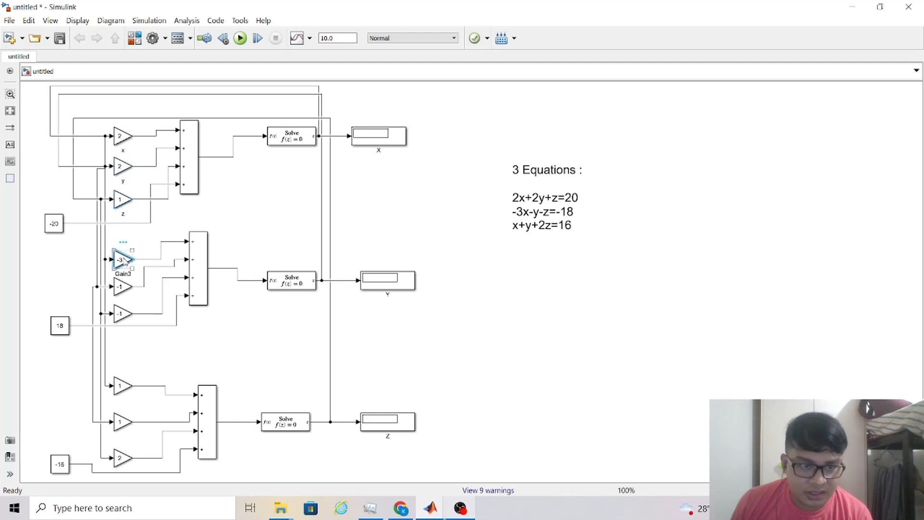
pyautogui.click(126, 288)
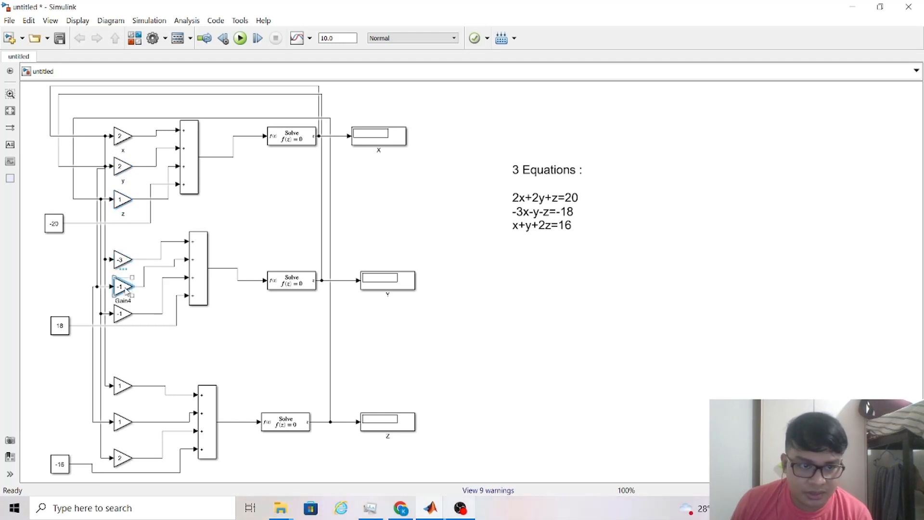
pyautogui.click(129, 315)
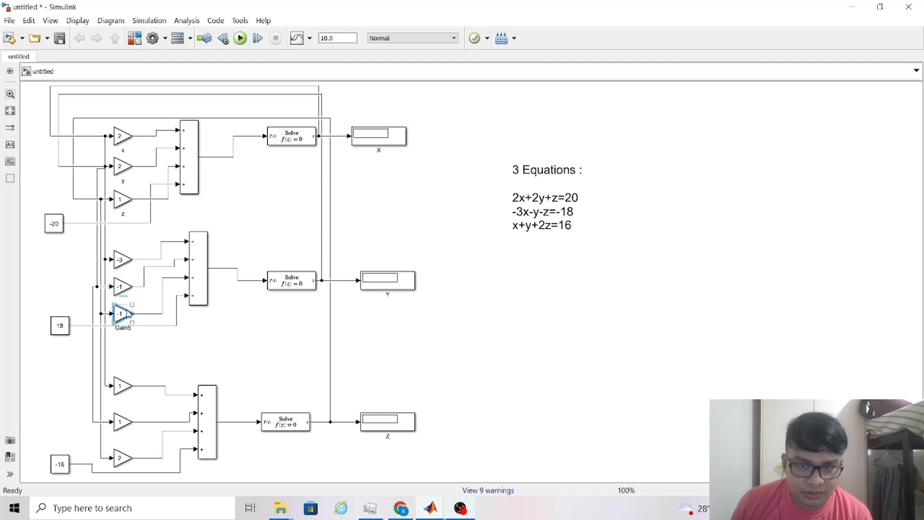
pyautogui.click(125, 393)
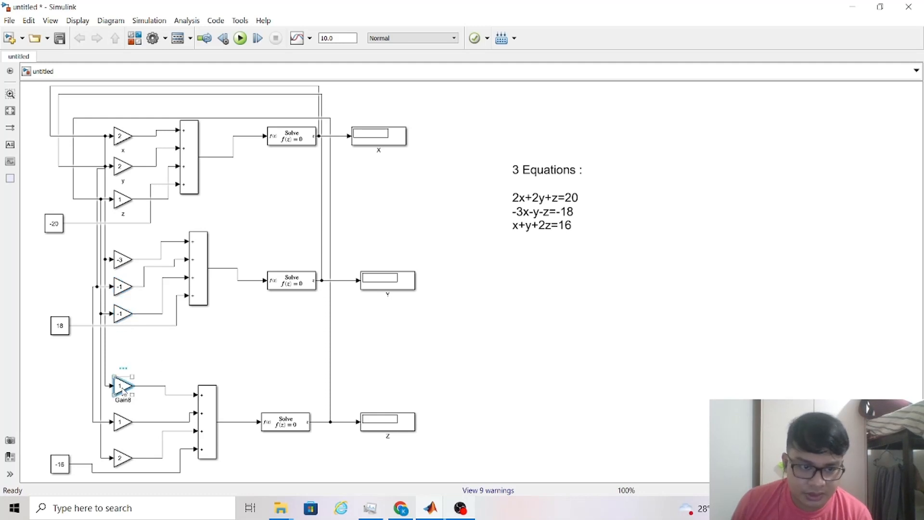
pyautogui.click(123, 425)
pyautogui.click(124, 458)
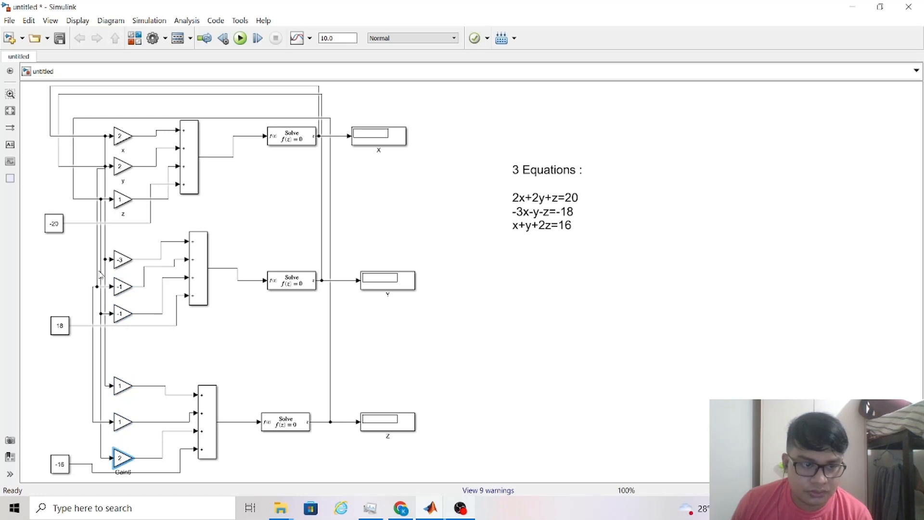
# - Examine the Constant block that supplies the constant term in each of the three equations
pyautogui.click(76, 244)
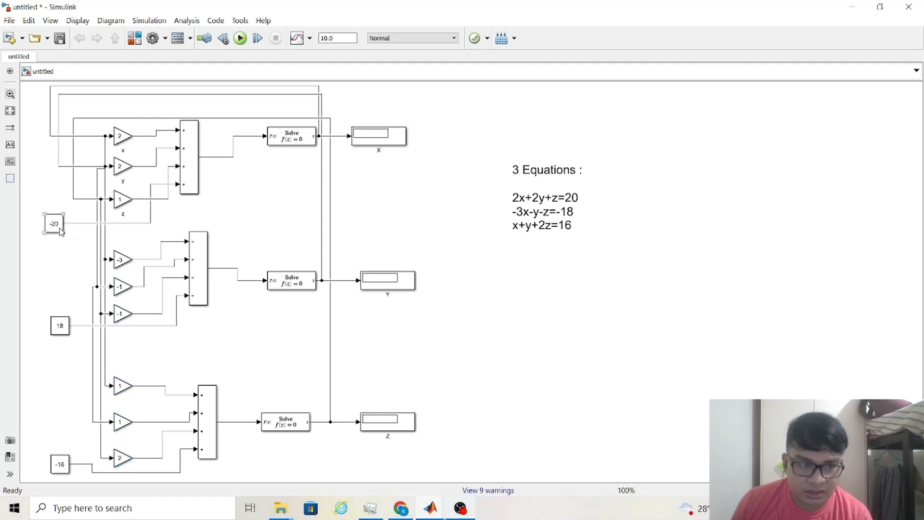
pyautogui.click(61, 233)
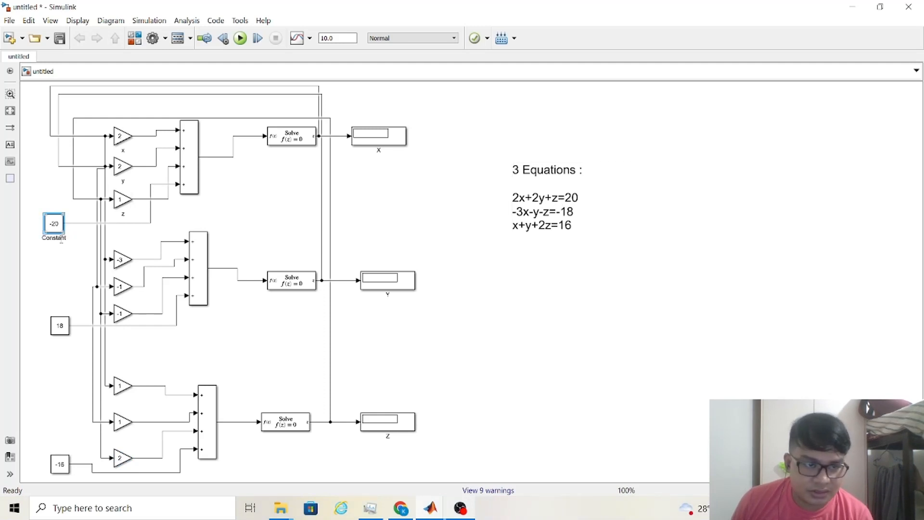
pyautogui.click(68, 332)
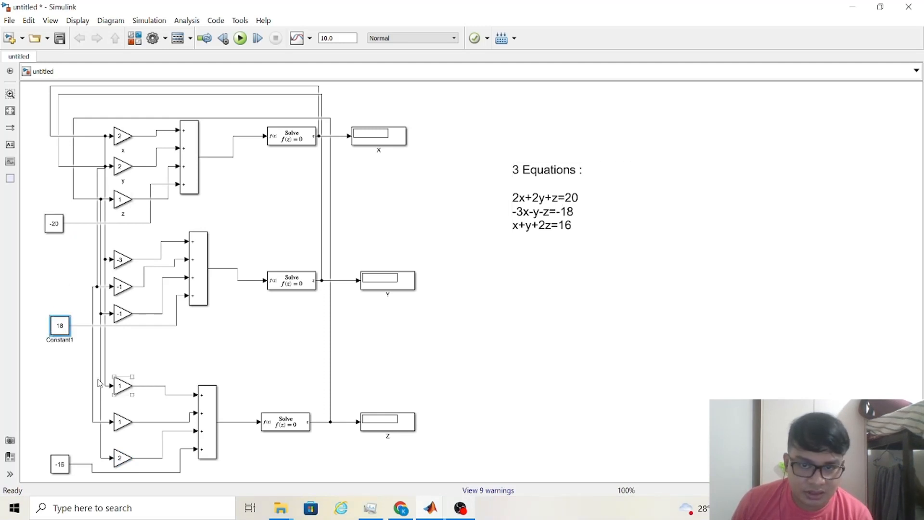
pyautogui.click(60, 465)
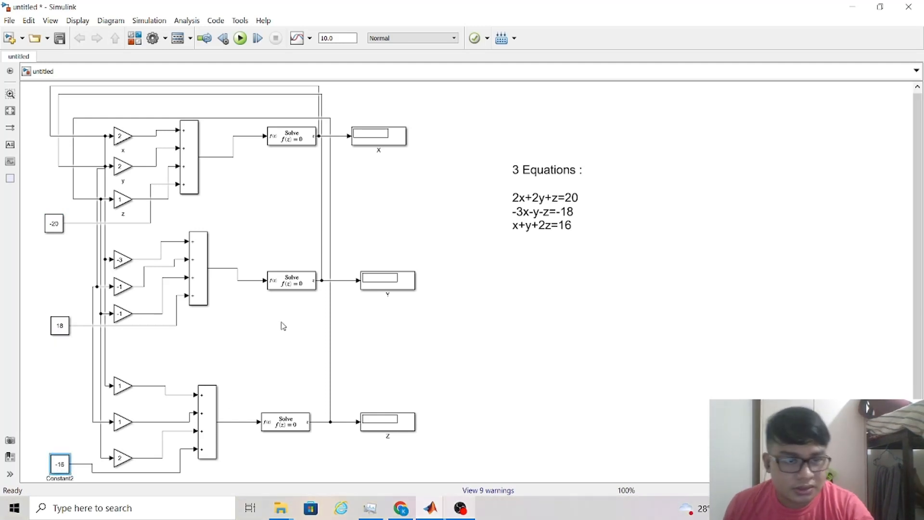
pyautogui.click(267, 345)
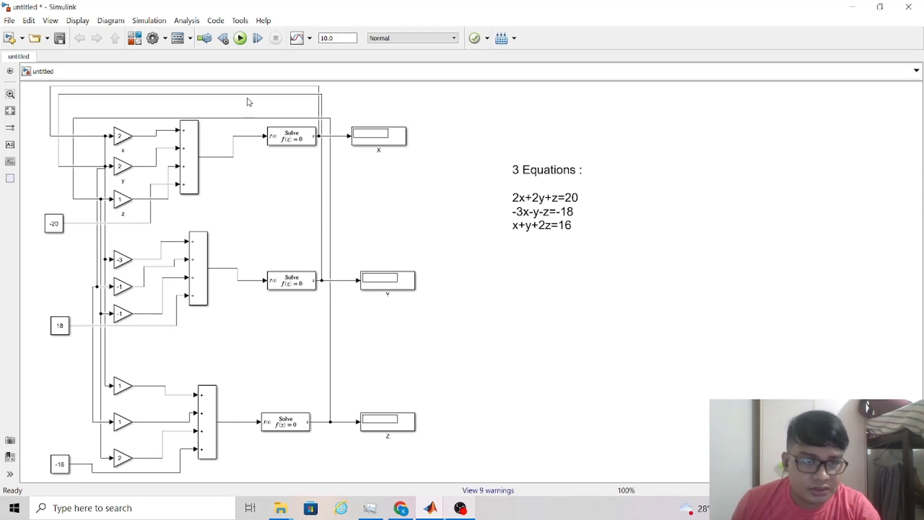
# - Trace the X, Y and Z feedback lines to their gains and the constants' lines to the Add blocks
pyautogui.click(304, 88)
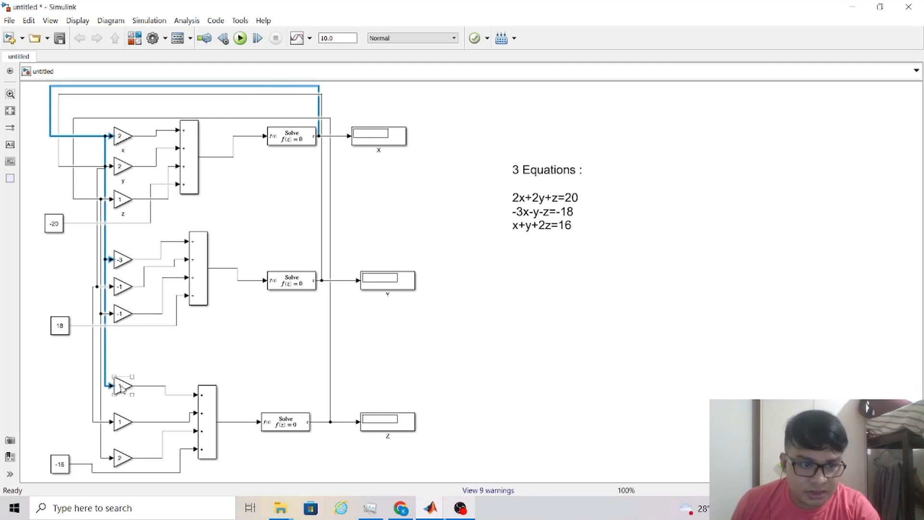
pyautogui.click(323, 179)
pyautogui.click(323, 179)
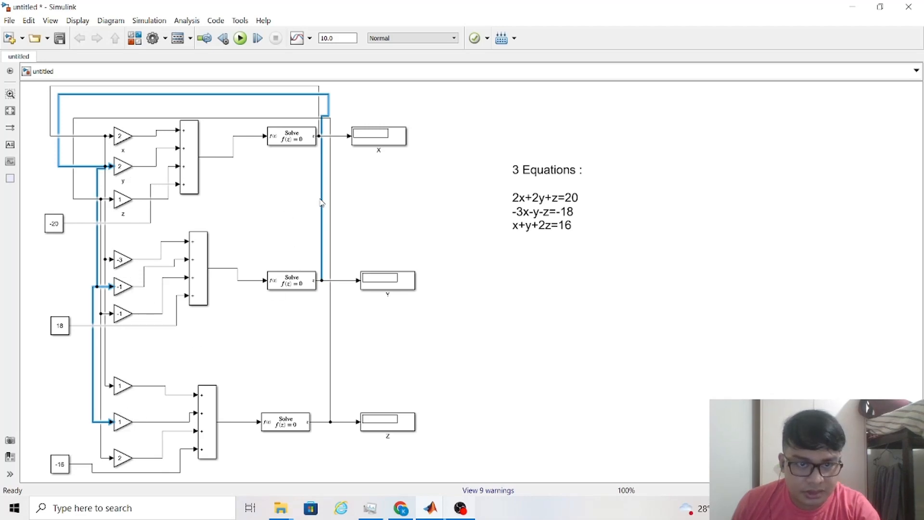
pyautogui.click(330, 209)
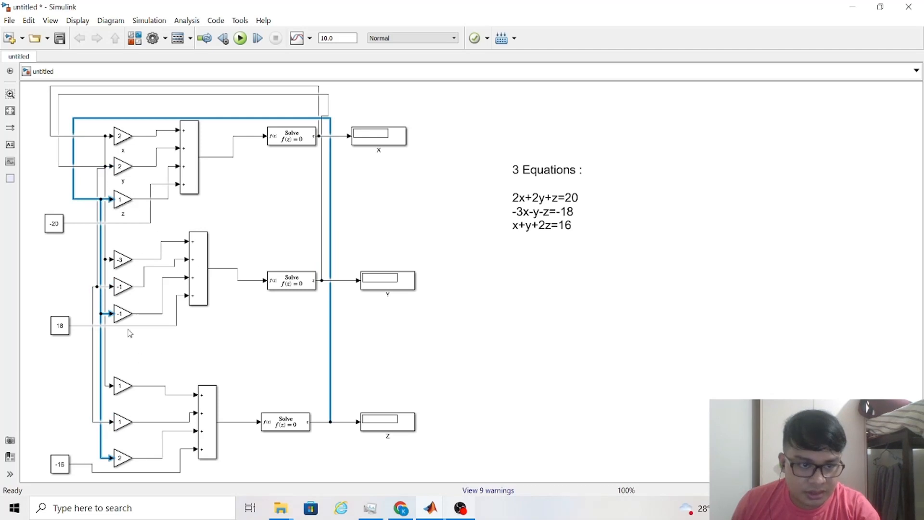
pyautogui.click(180, 472)
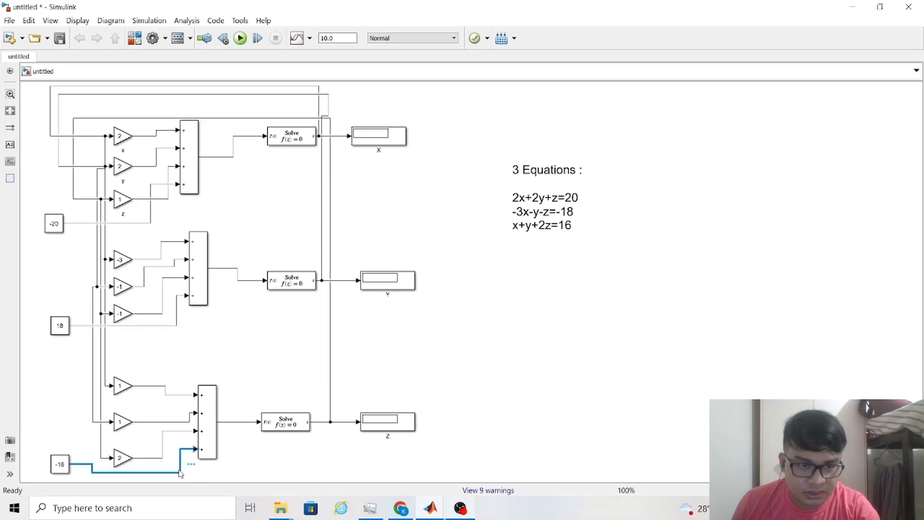
pyautogui.click(174, 325)
pyautogui.moveTo(150, 218); pyautogui.dragTo(182, 185)
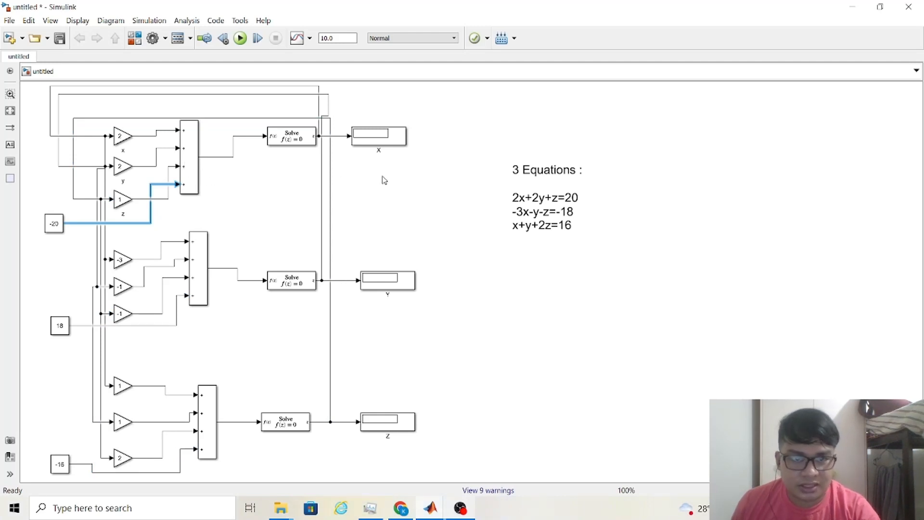
pyautogui.click(424, 208)
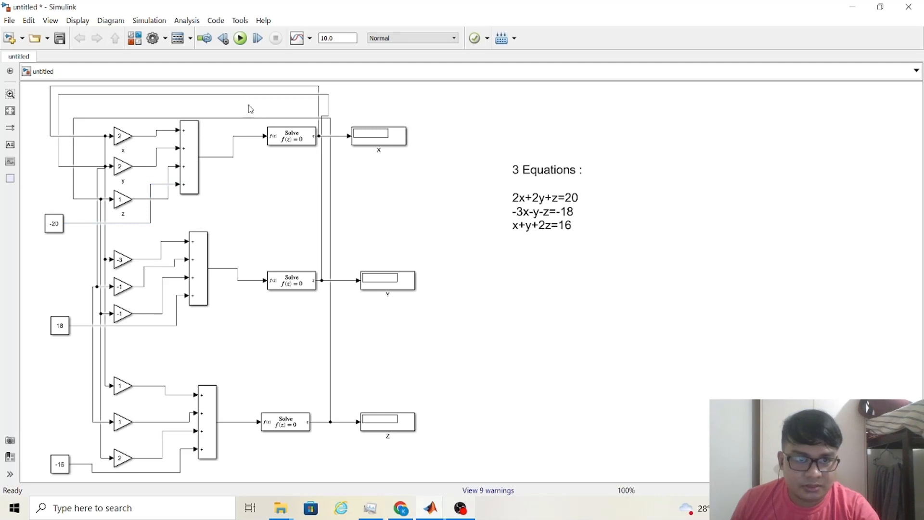
# - Run the simulation and check the solutions in the X, Y and Z displays
pyautogui.click(240, 39)
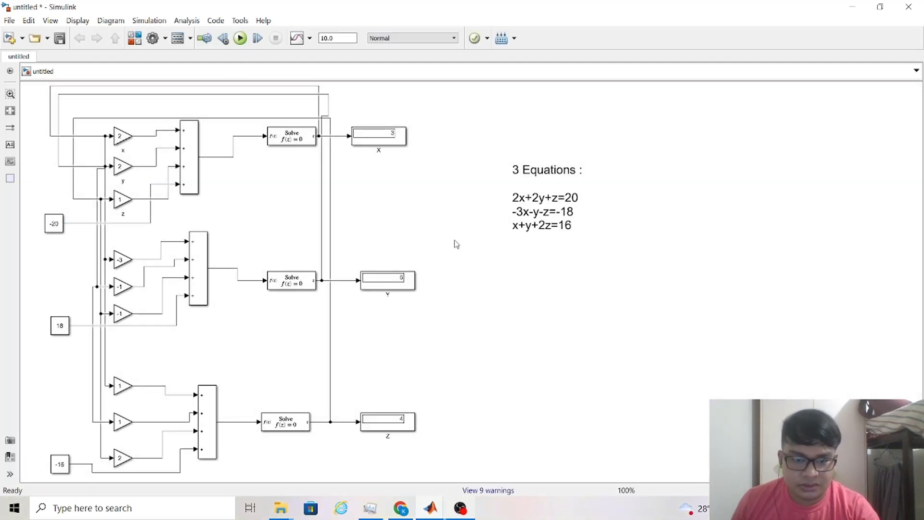
pyautogui.click(391, 145)
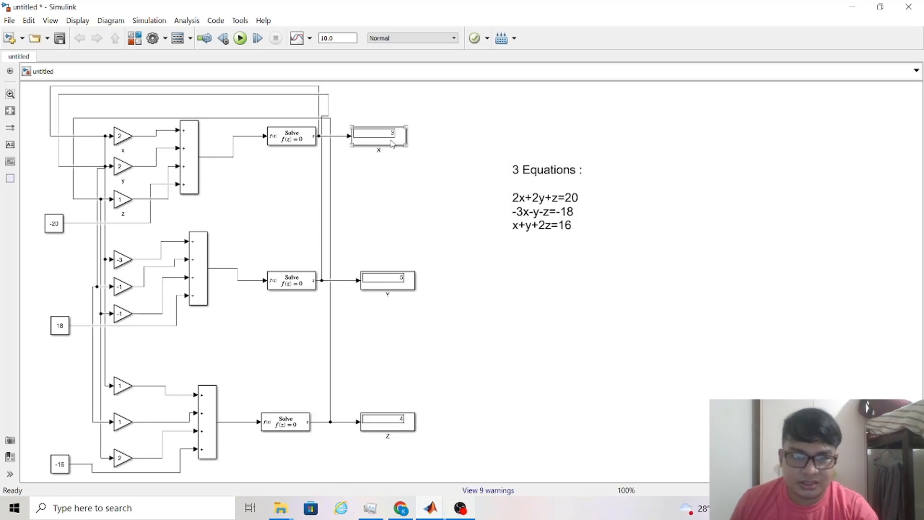
pyautogui.click(408, 287)
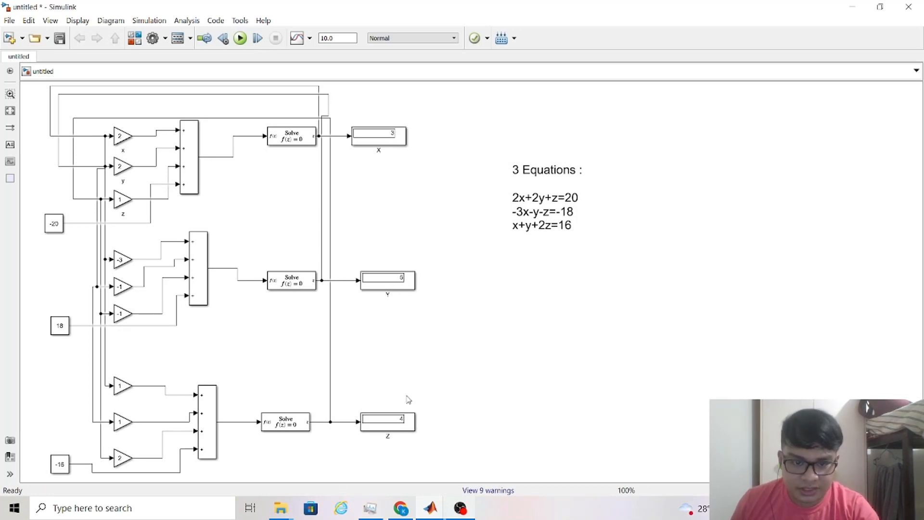
# - Add the first equation's substitution 2(3)+2(5)+4=20 to the annotation, below the three equations and a blank line
pyautogui.click(606, 225)
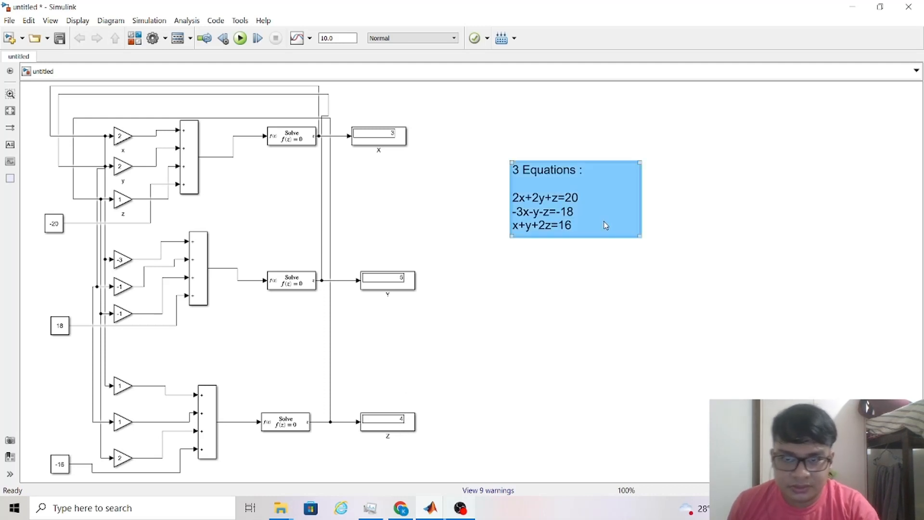
pyautogui.click(581, 227)
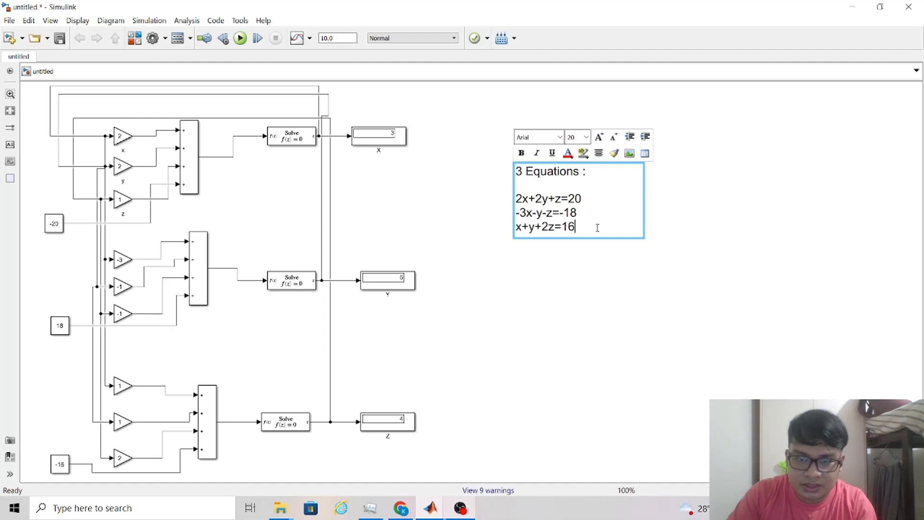
pyautogui.press('Return')
pyautogui.press('Return')
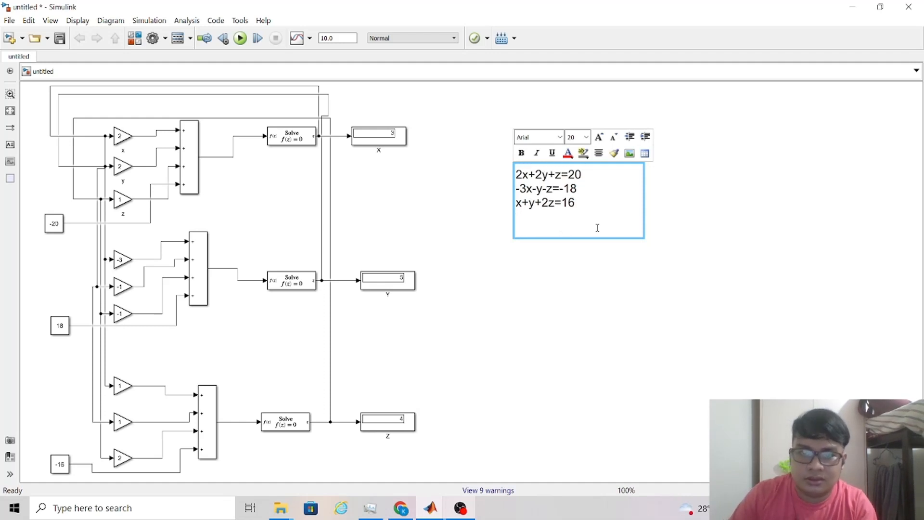
pyautogui.write('2(')
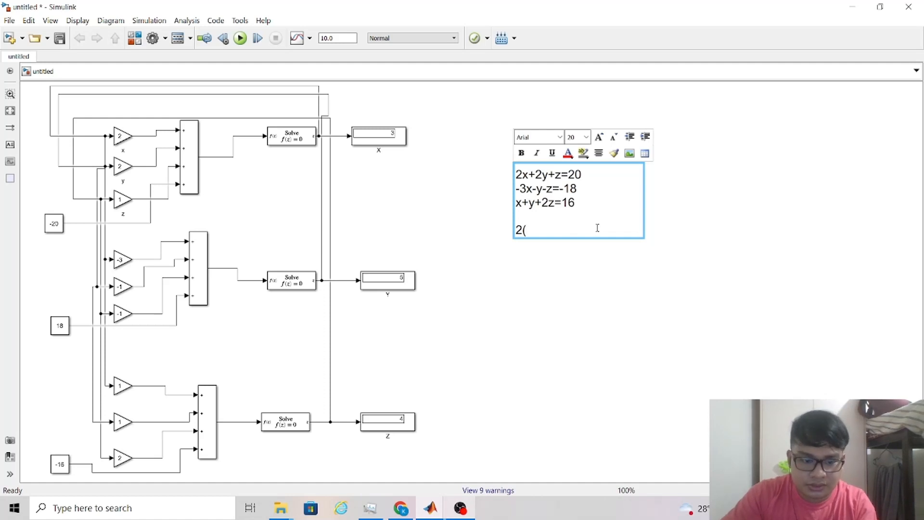
pyautogui.write('3')
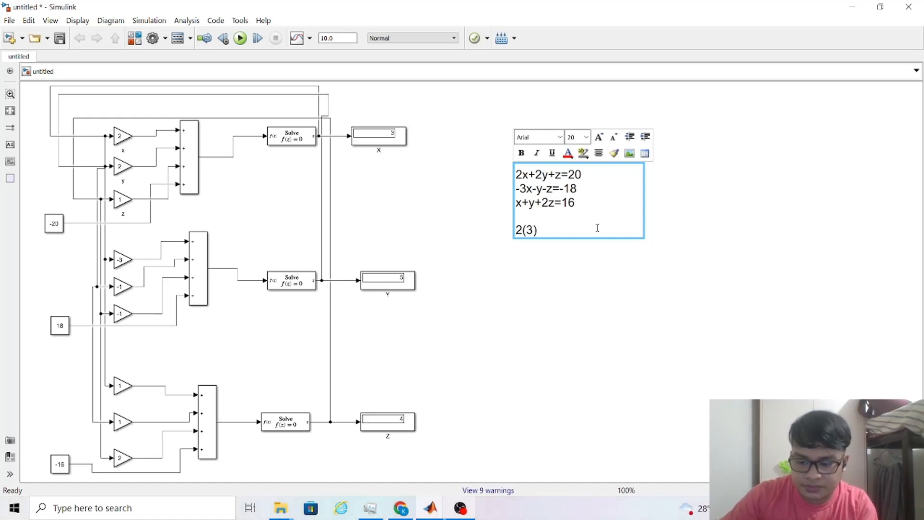
pyautogui.write(')+2')
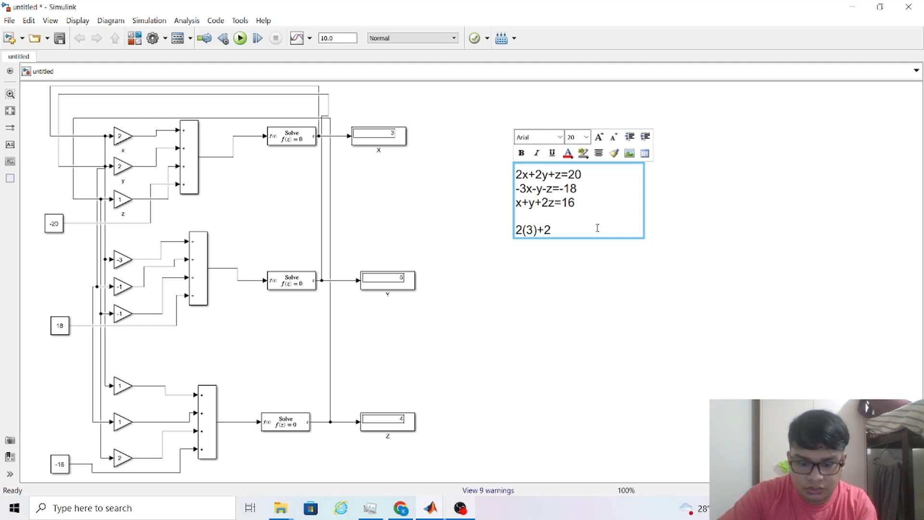
pyautogui.write('(')
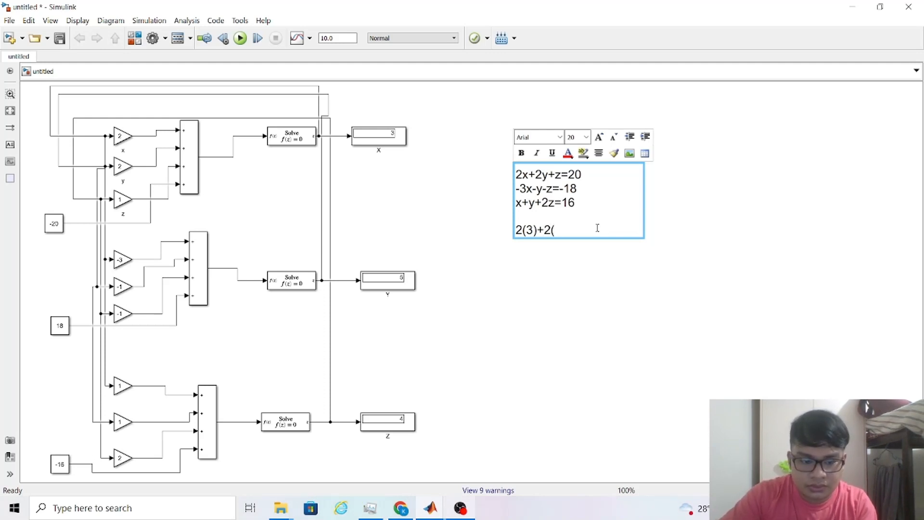
pyautogui.write('5)')
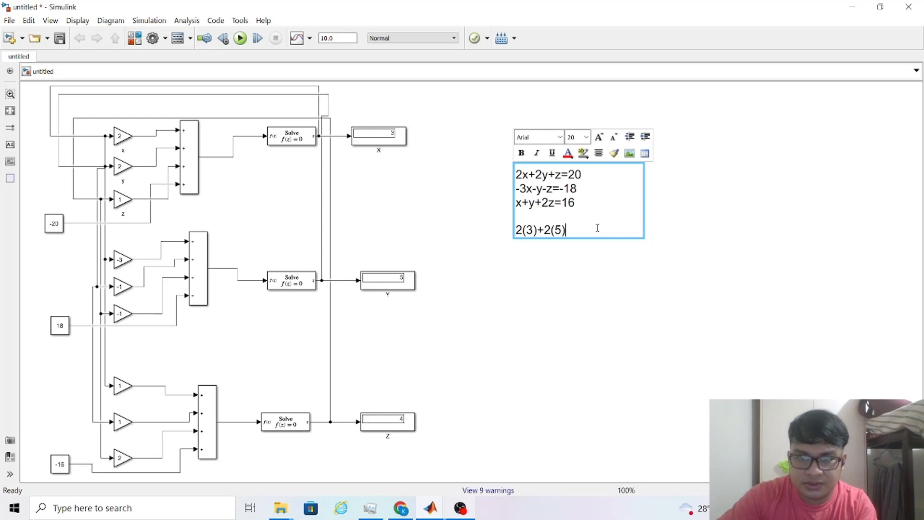
pyautogui.write('+')
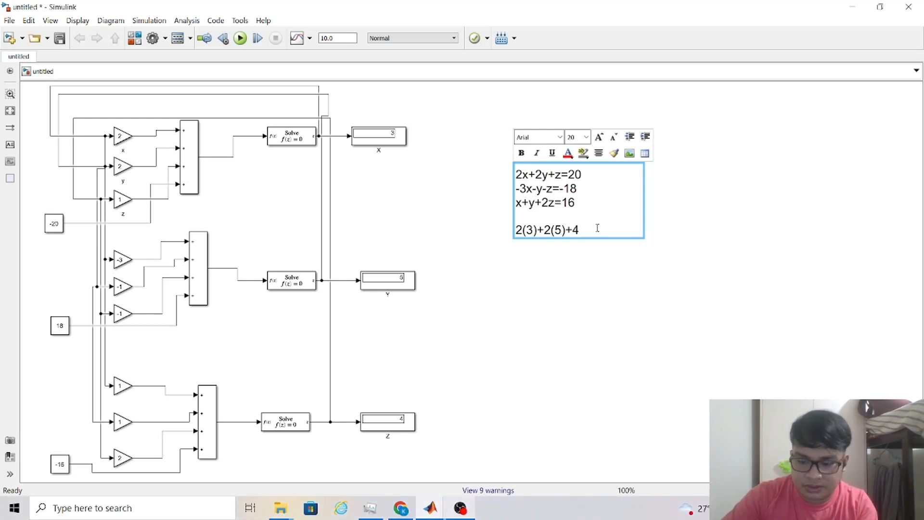
pyautogui.write('4')
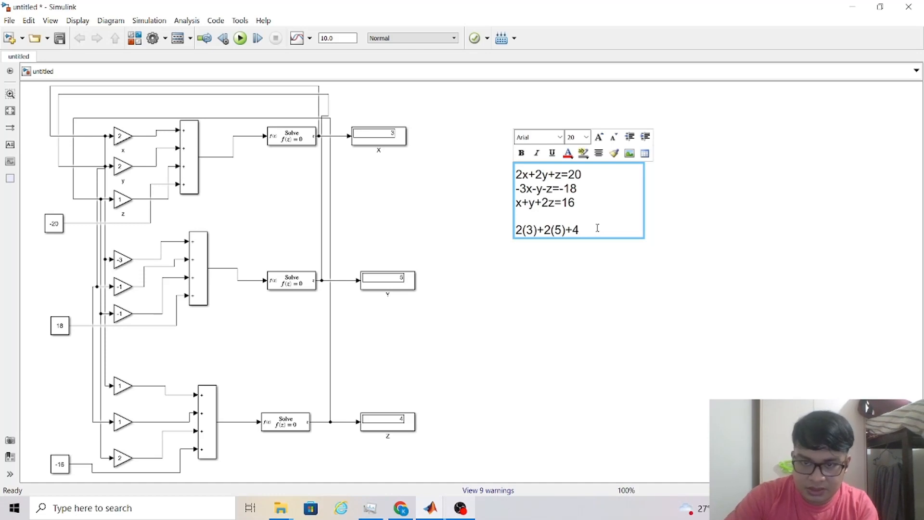
pyautogui.write('=20')
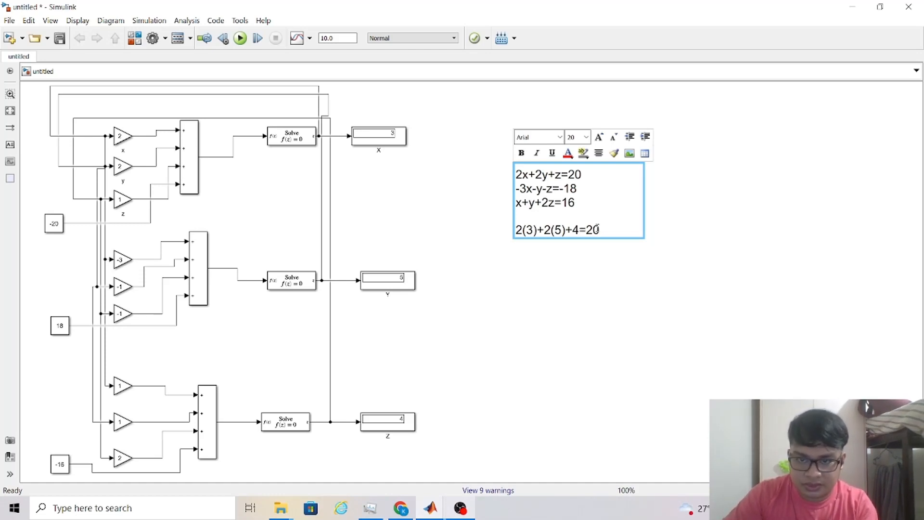
# - Write the simplification lines 6+10+4=20 and 20=20 under the first equation's substitution
pyautogui.press('Return')
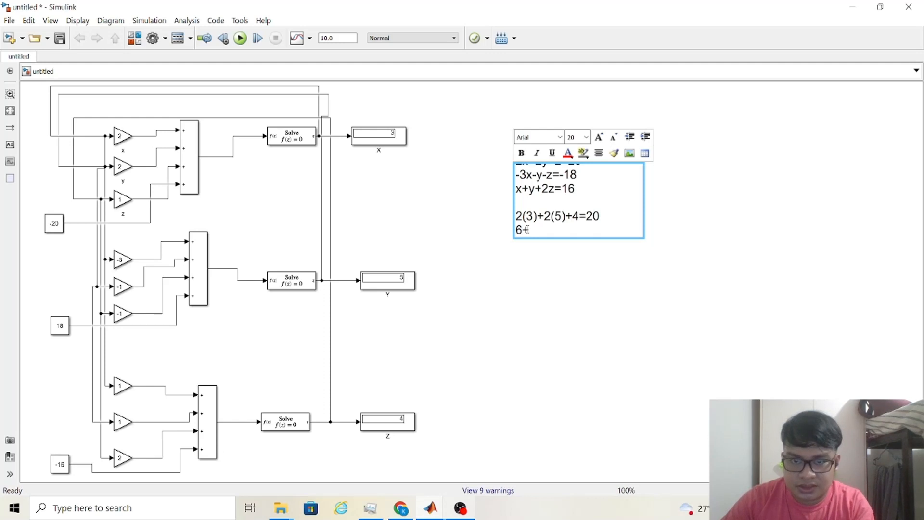
pyautogui.write('6+10')
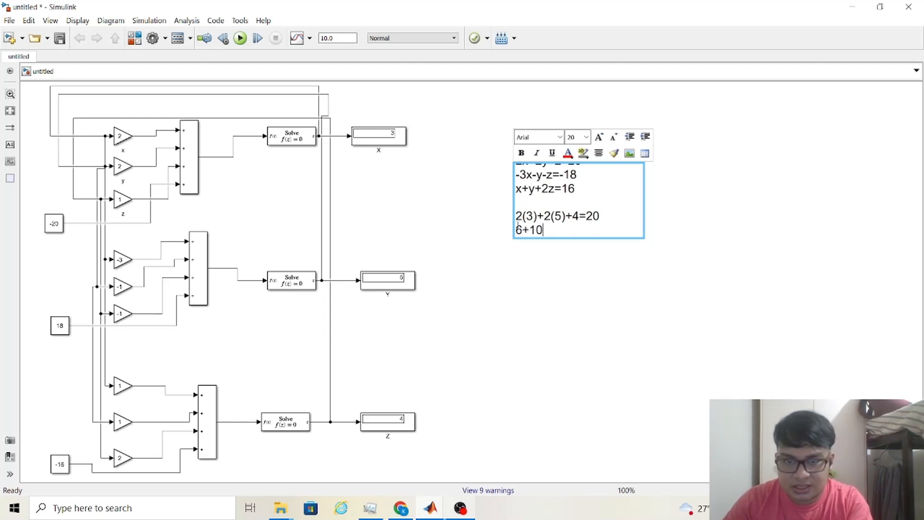
pyautogui.write('+4')
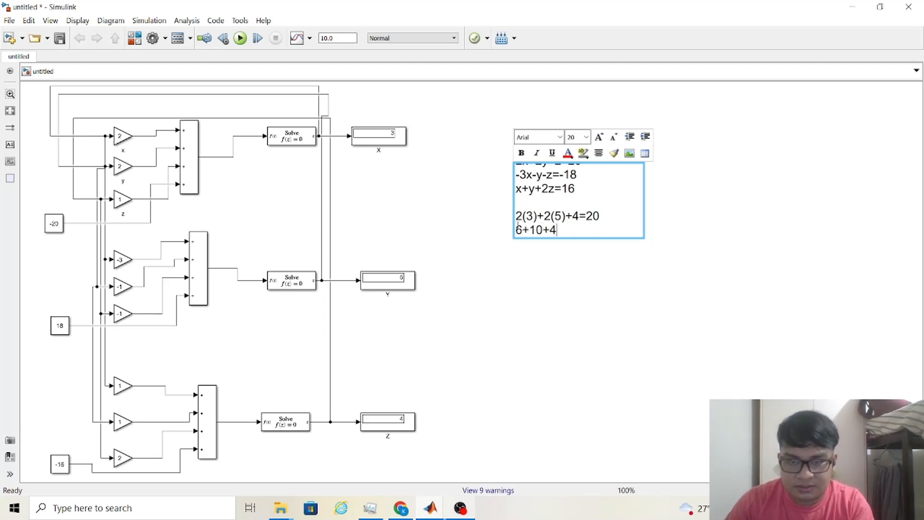
pyautogui.write('=20')
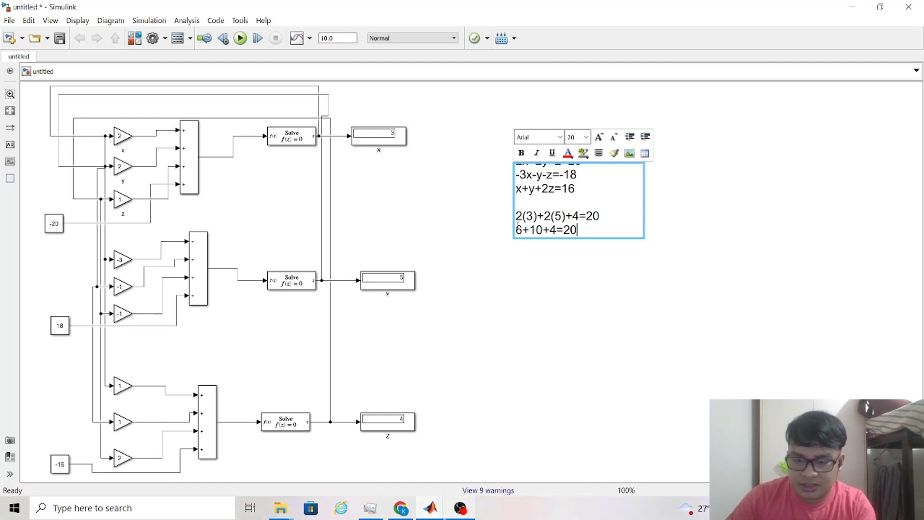
pyautogui.press('Return')
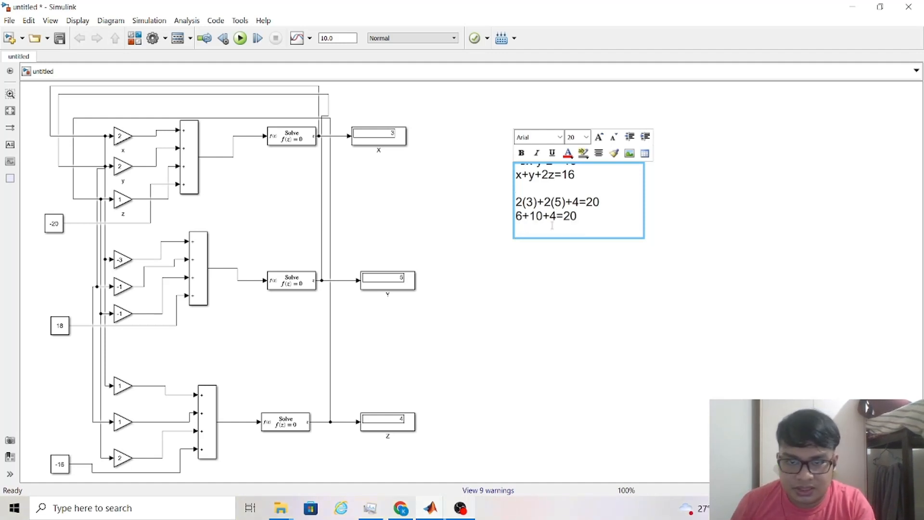
pyautogui.write('20')
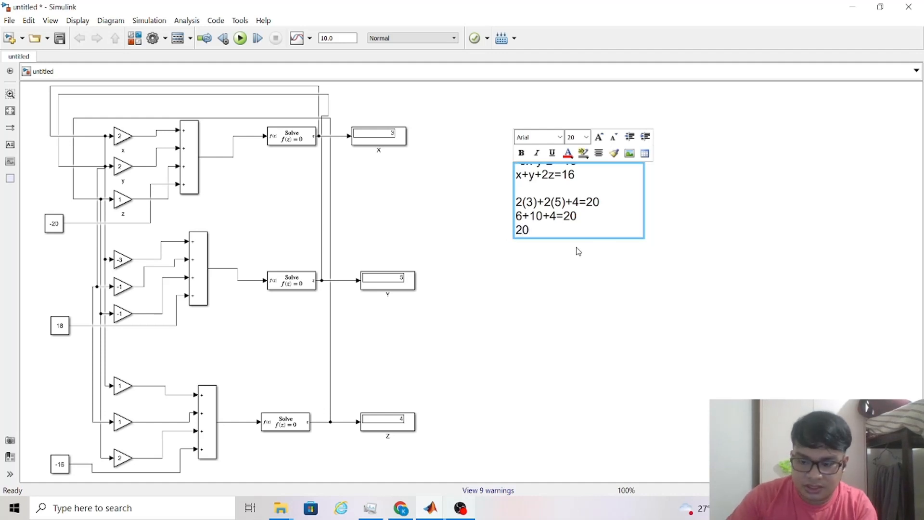
pyautogui.write('=20')
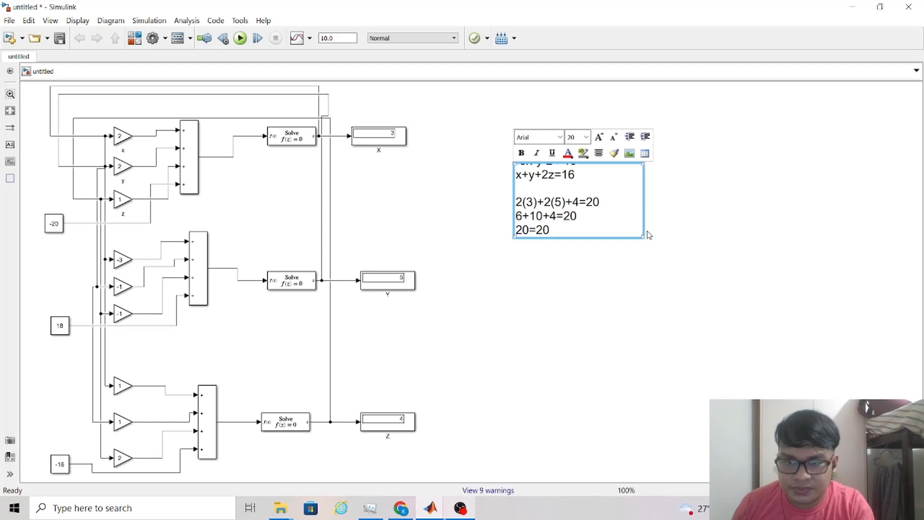
# - Enlarge the equations annotation, mainly in width, and place the text cursor on the line below x+y+2z=16
pyautogui.moveTo(643, 234); pyautogui.dragTo(751, 245)
pyautogui.click(691, 200)
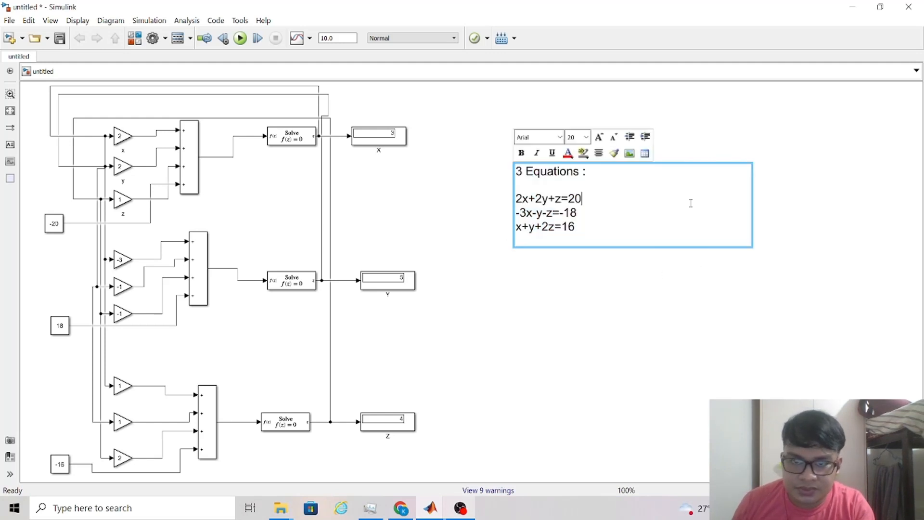
pyautogui.click(583, 231)
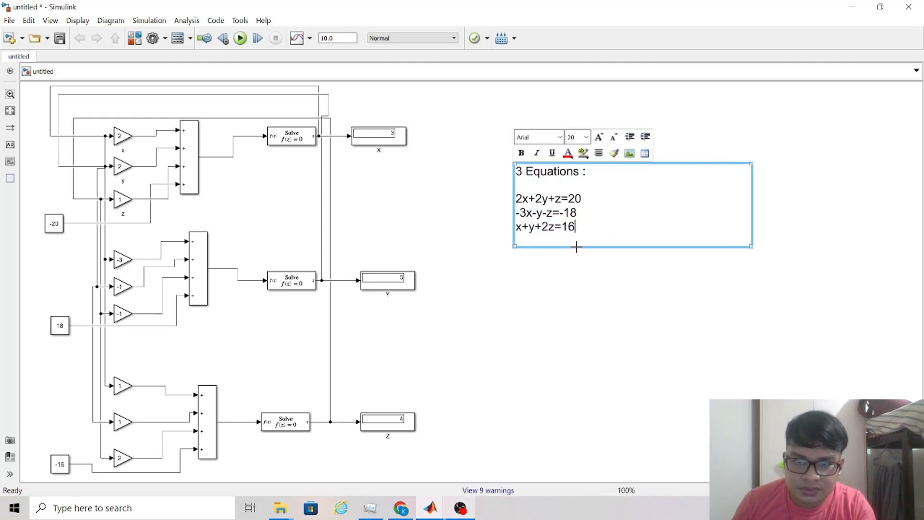
pyautogui.click(577, 247)
pyautogui.click(578, 248)
pyautogui.click(541, 247)
pyautogui.click(536, 241)
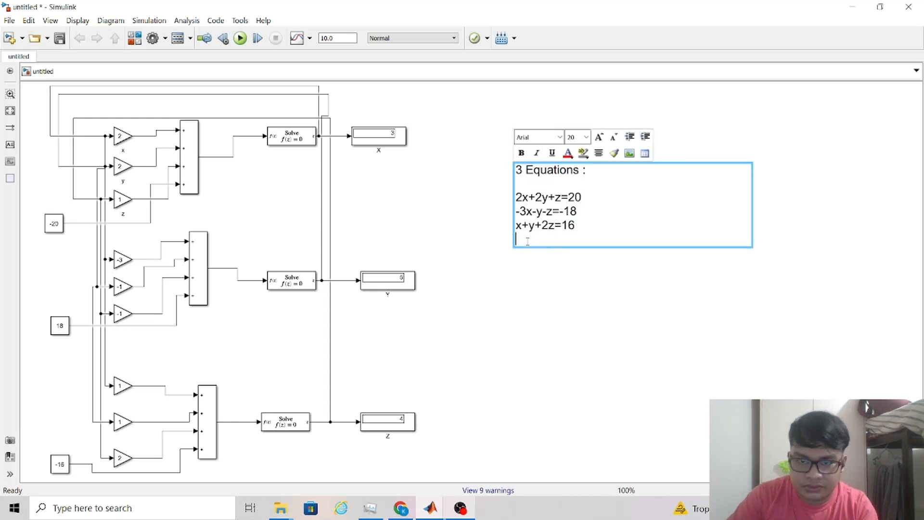
# - Add the second equation's substitution -3(3)-5-4=-18 to the annotation, leaving a blank line after the three equations
pyautogui.press('Return')
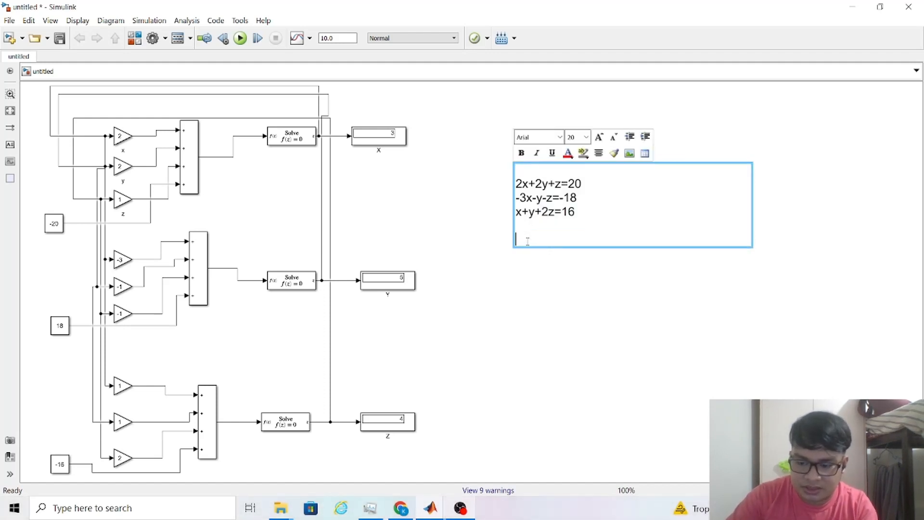
pyautogui.write('-3')
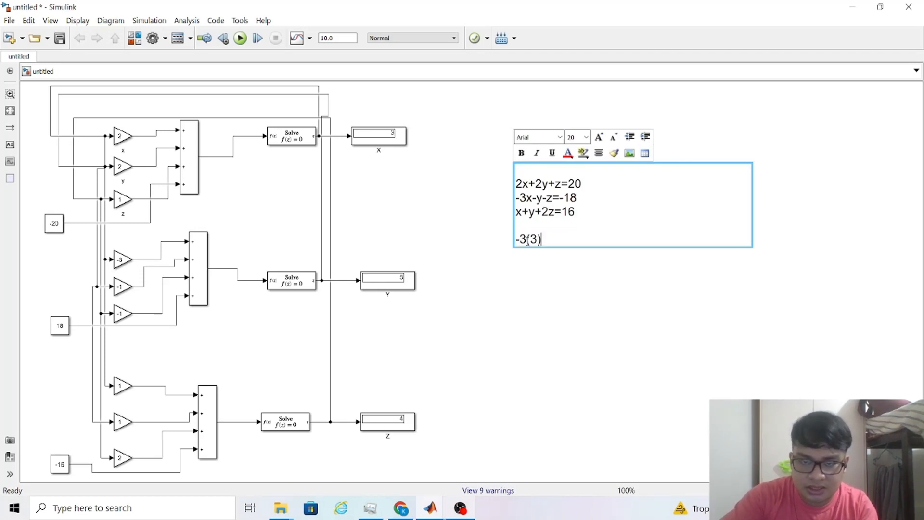
pyautogui.write('(3)-')
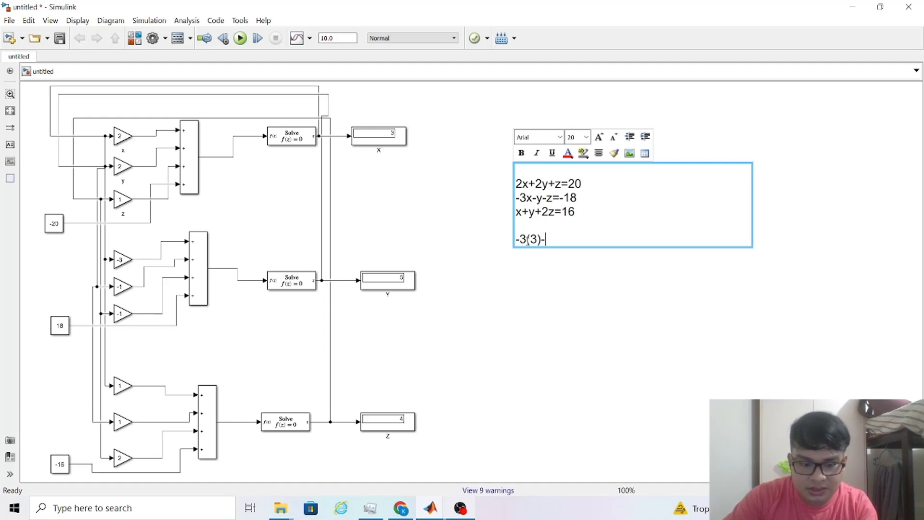
pyautogui.write('5')
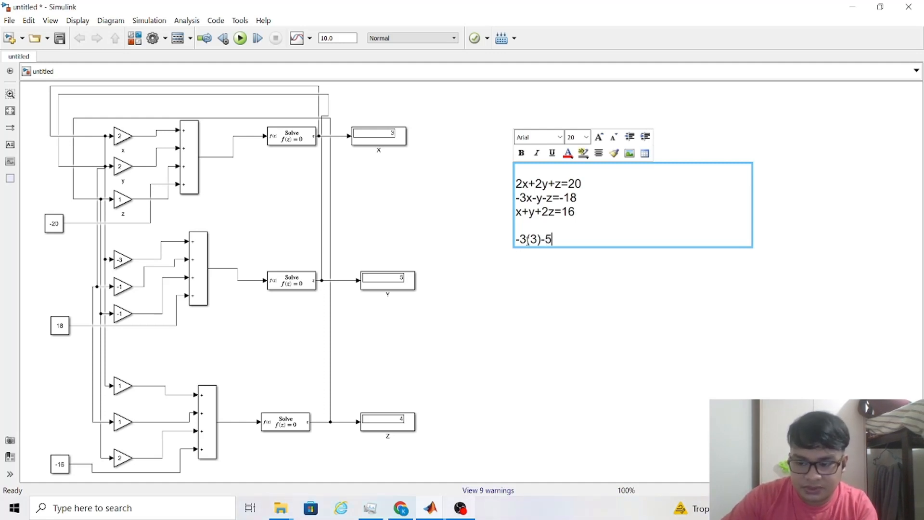
pyautogui.write('-')
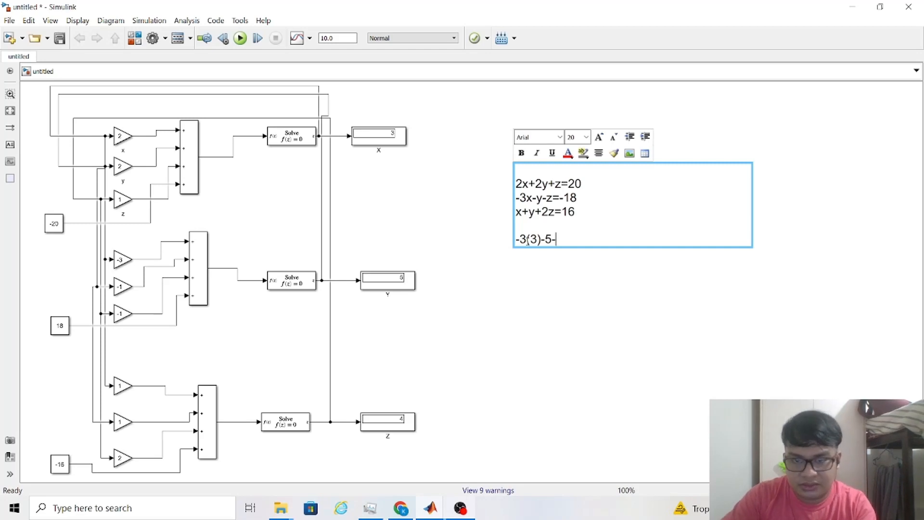
pyautogui.write('4')
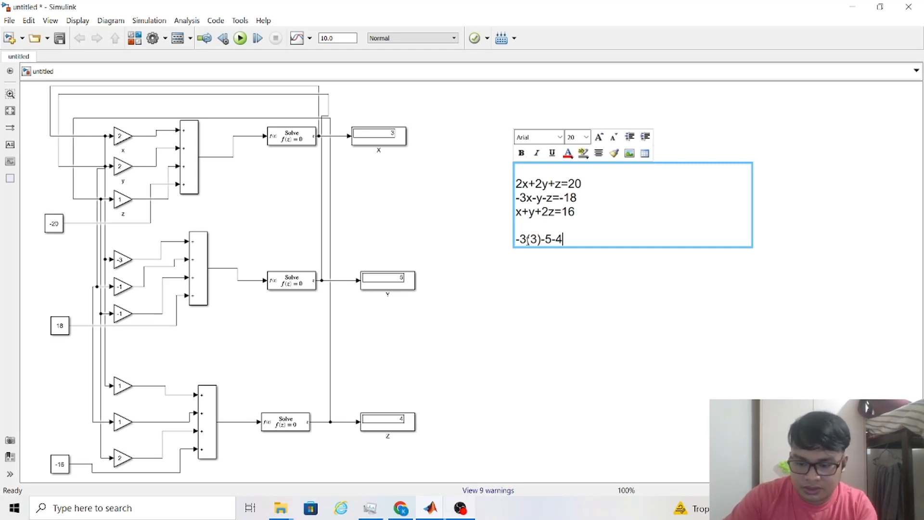
pyautogui.write('=')
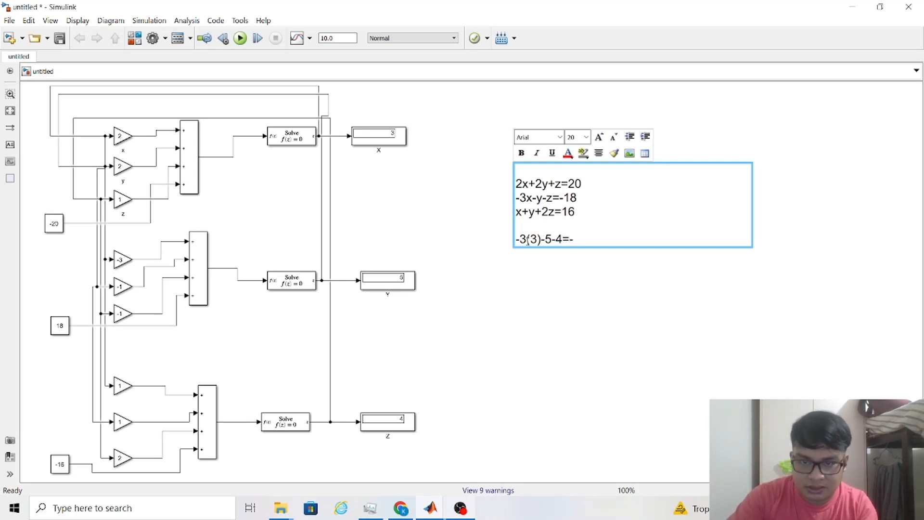
pyautogui.write('-18')
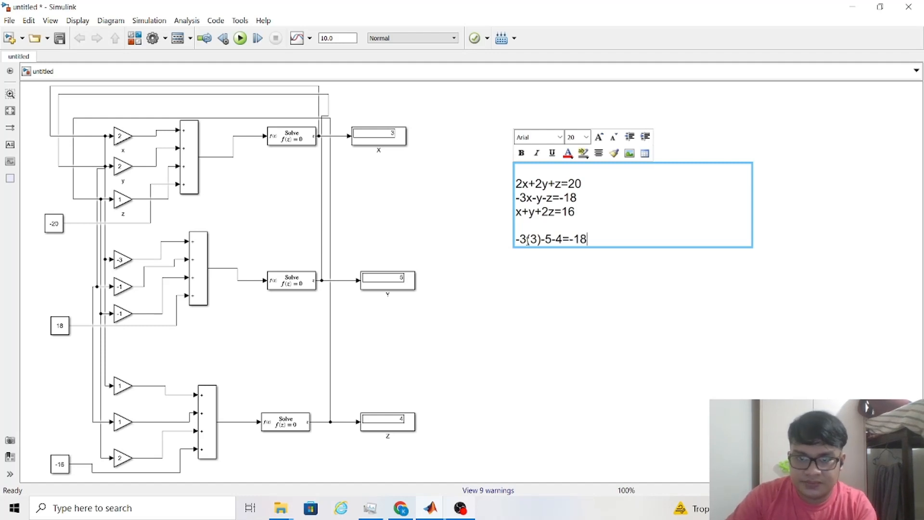
# - Write the simplification lines -9-5-4=-18 and -18=18 under the second equation's substitution
pyautogui.press('Return')
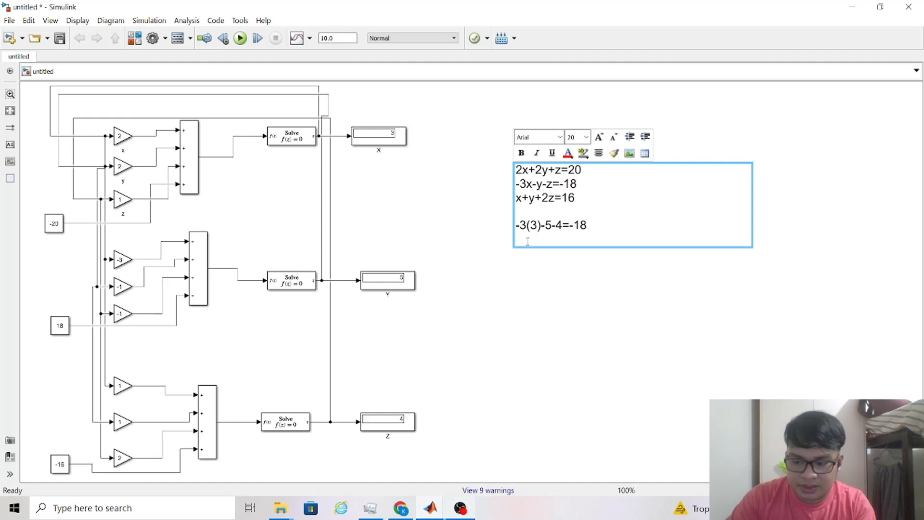
pyautogui.write('-9')
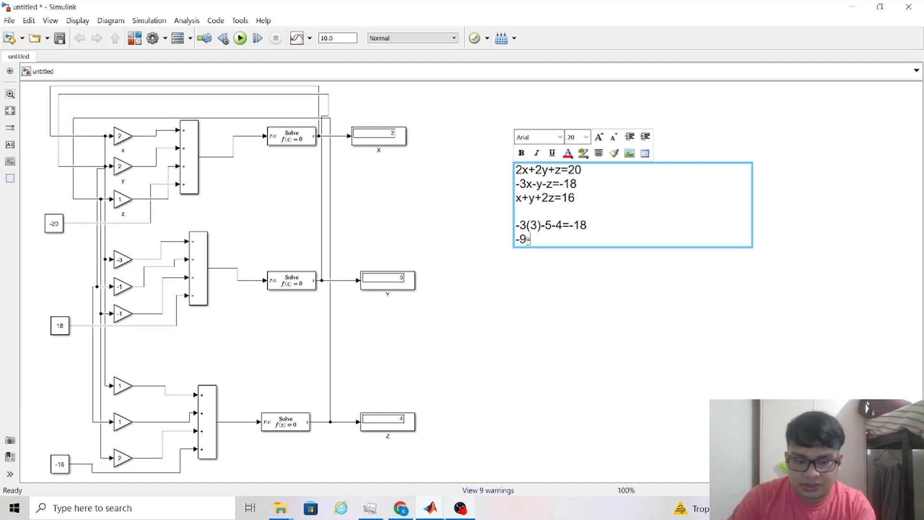
pyautogui.write('-5-4')
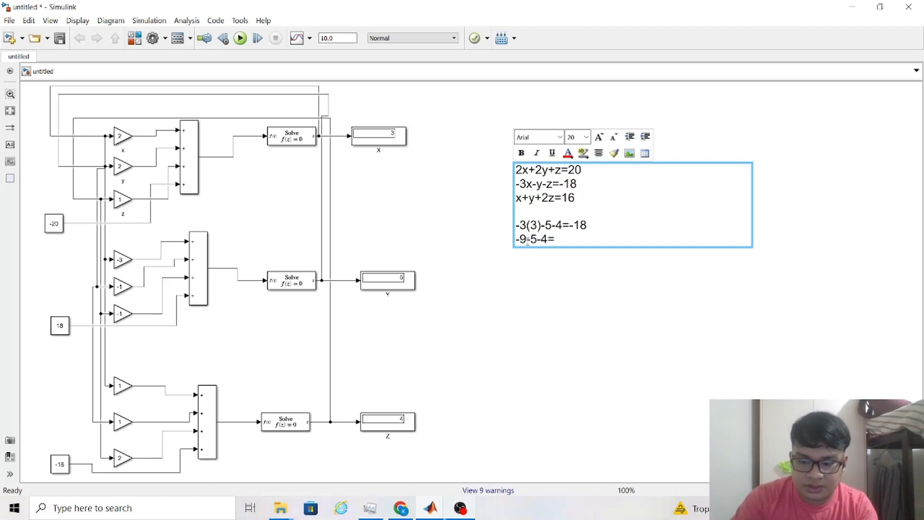
pyautogui.write('=-18')
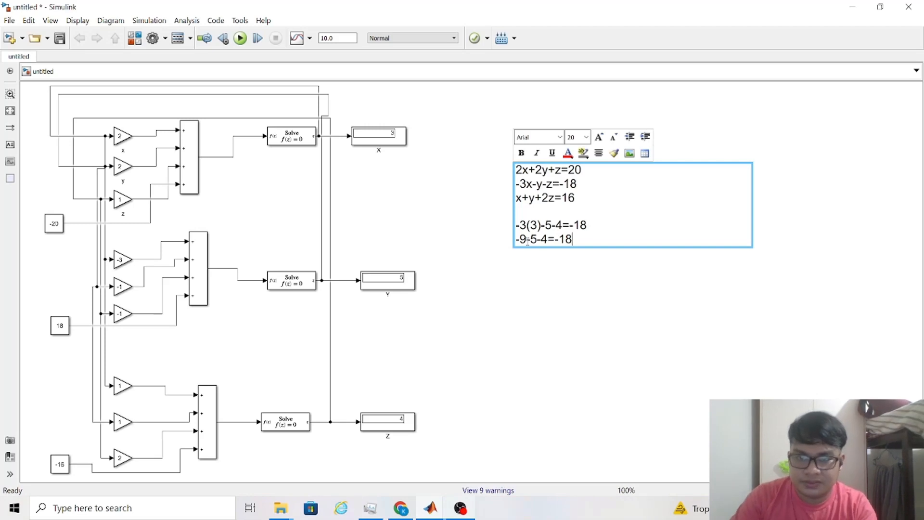
pyautogui.press('Return')
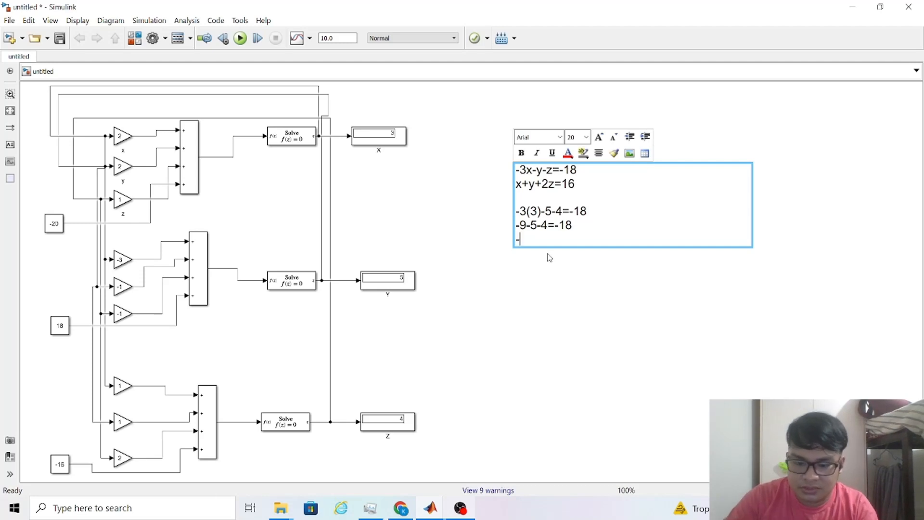
pyautogui.write('18=18')
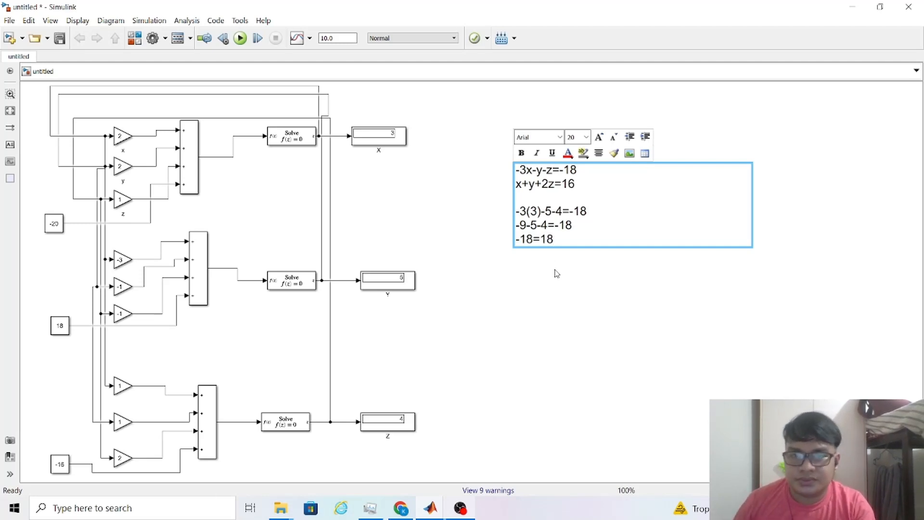
# - Add the third equation's substitution 3+5+2(4)=16 to the annotation, leaving a blank line after the three equations
pyautogui.click(588, 255)
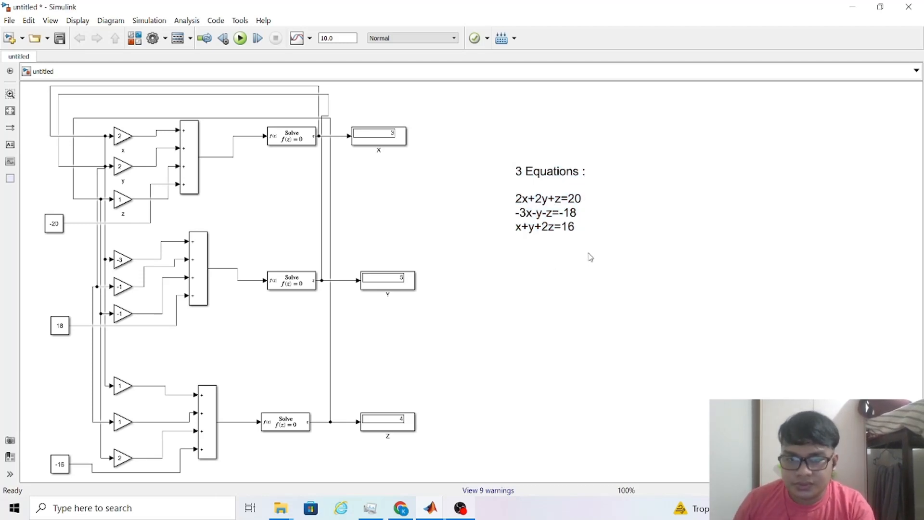
pyautogui.click(588, 233)
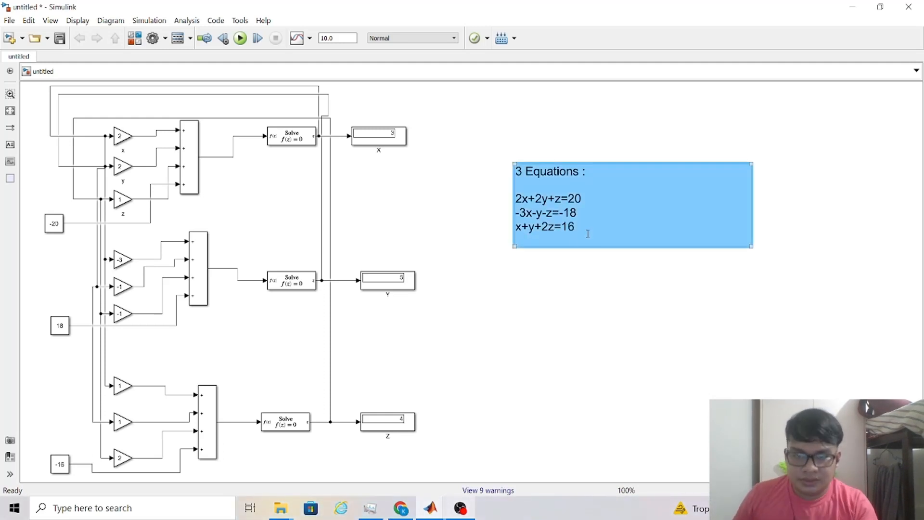
pyautogui.click(578, 231)
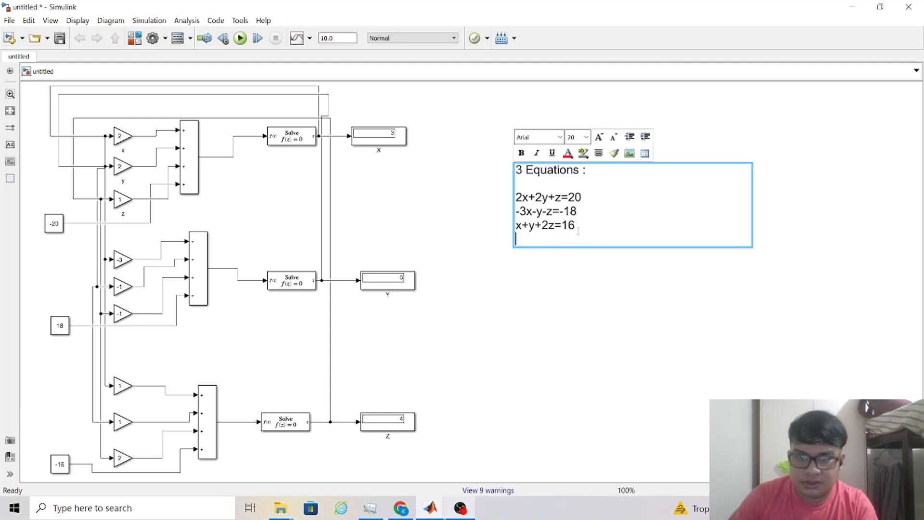
pyautogui.press('Return')
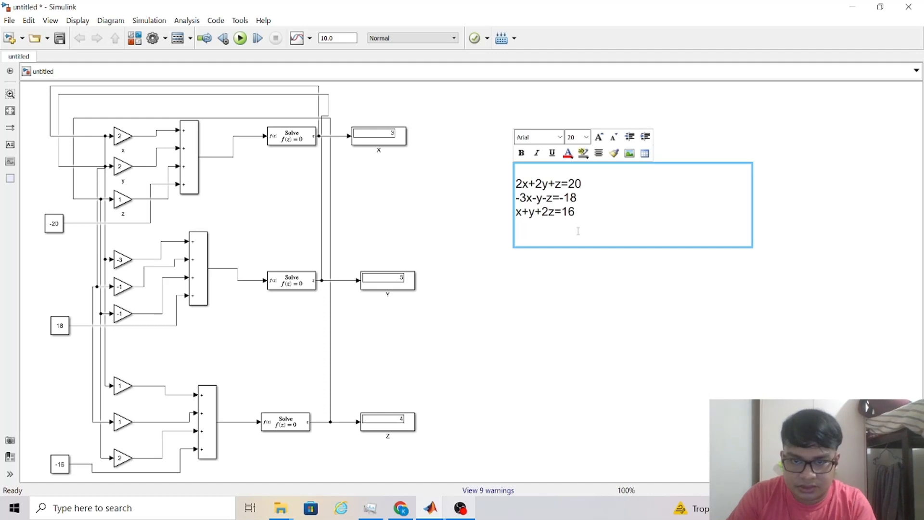
pyautogui.write('3')
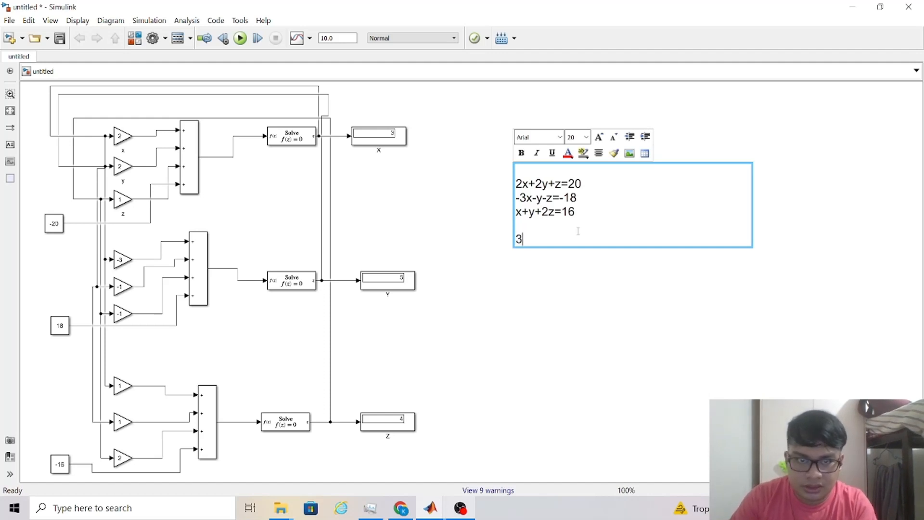
pyautogui.write('+5')
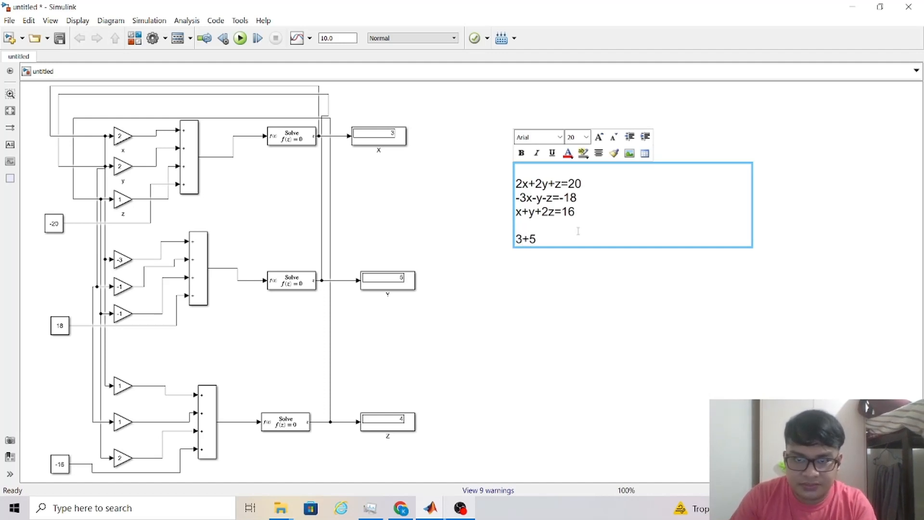
pyautogui.write('+2')
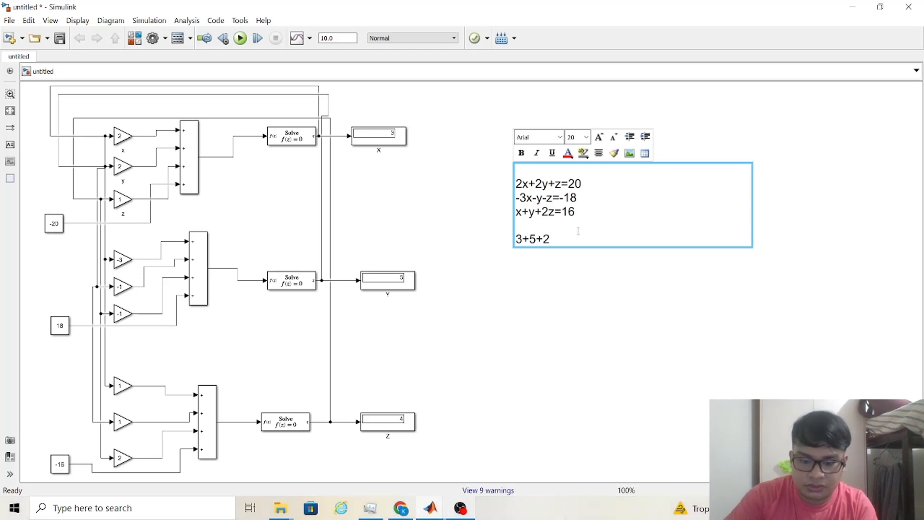
pyautogui.write('(4)')
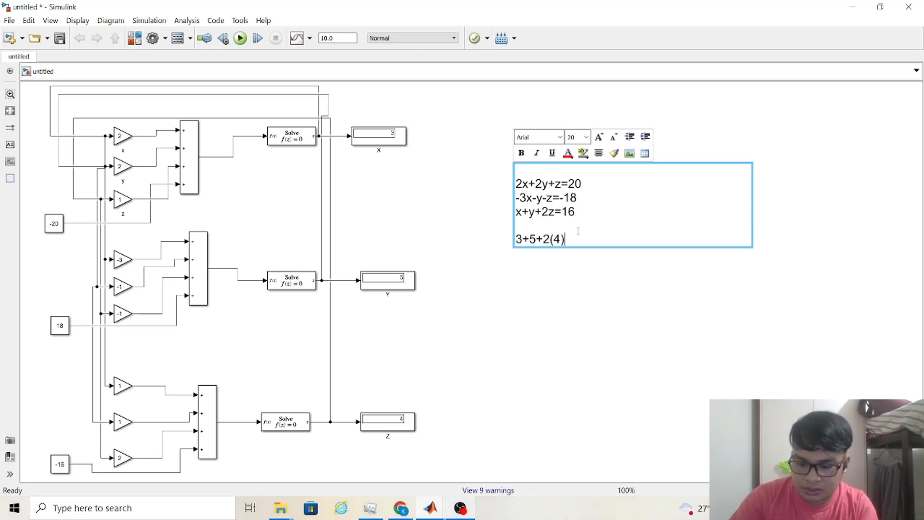
pyautogui.write('=16')
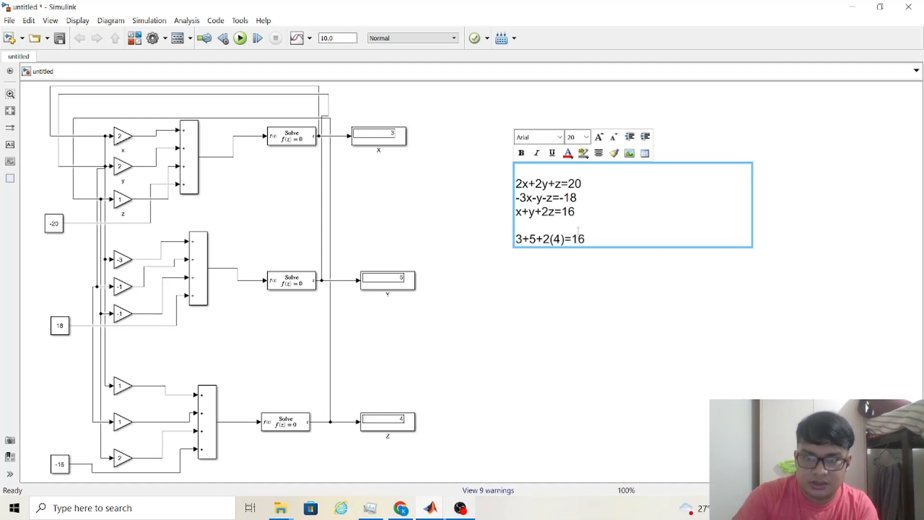
# - Write the simplification lines 8+8=16 and 16=16 under the third equation's substitution
pyautogui.press('Return')
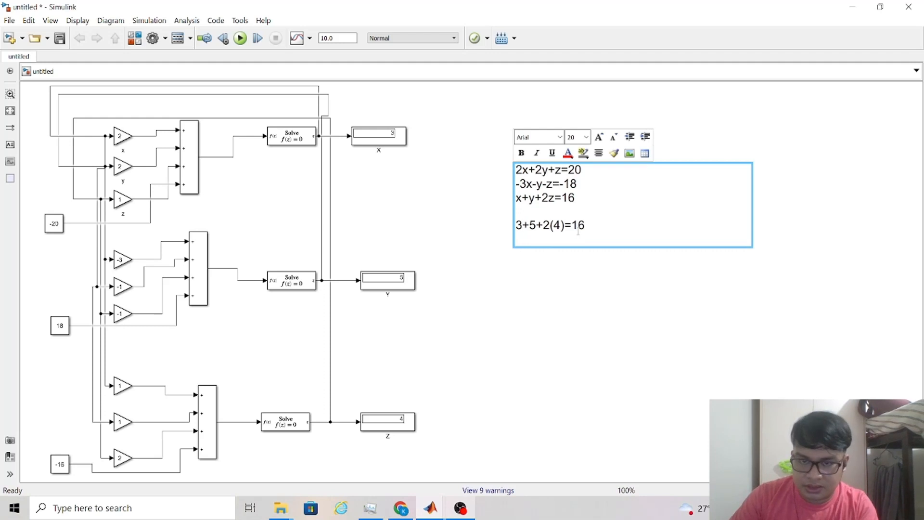
pyautogui.write('8')
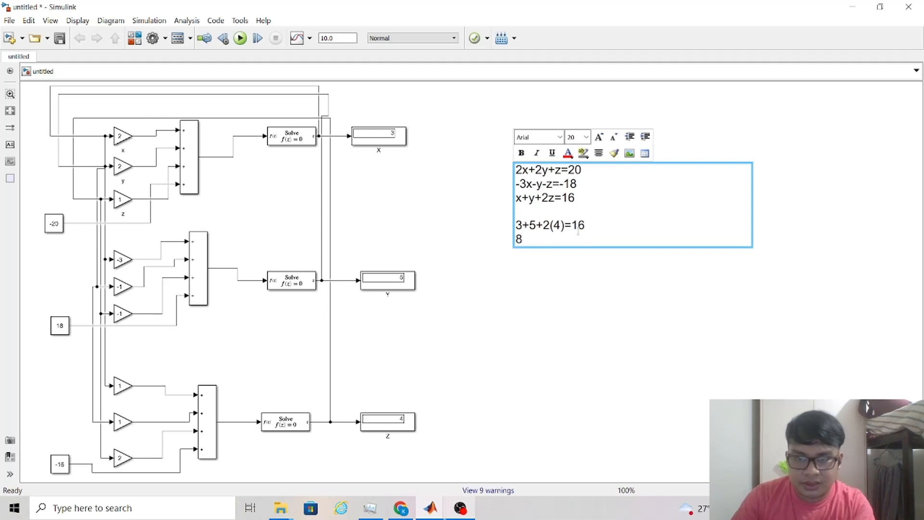
pyautogui.write('+8')
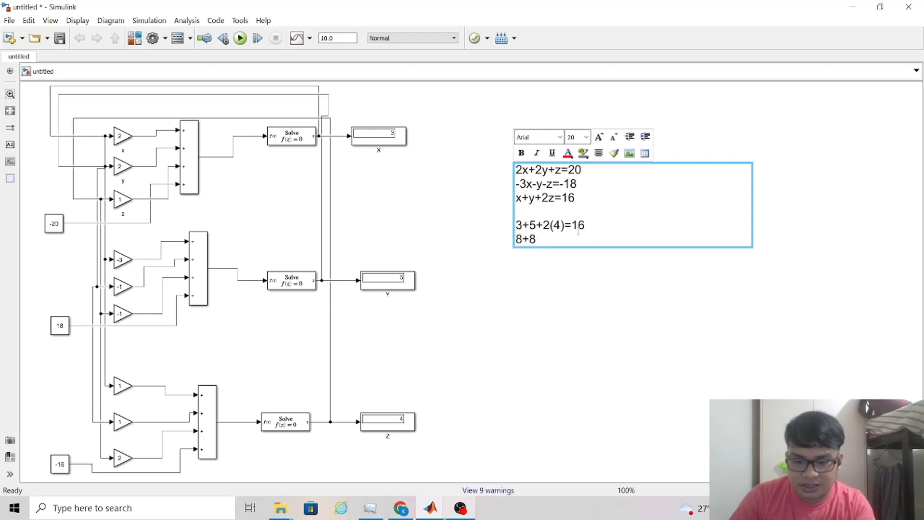
pyautogui.write('=16')
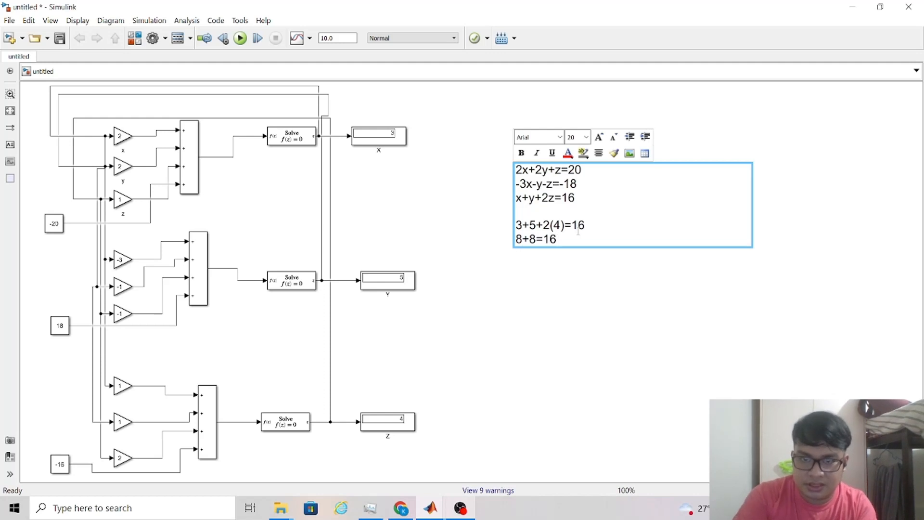
pyautogui.press('Return')
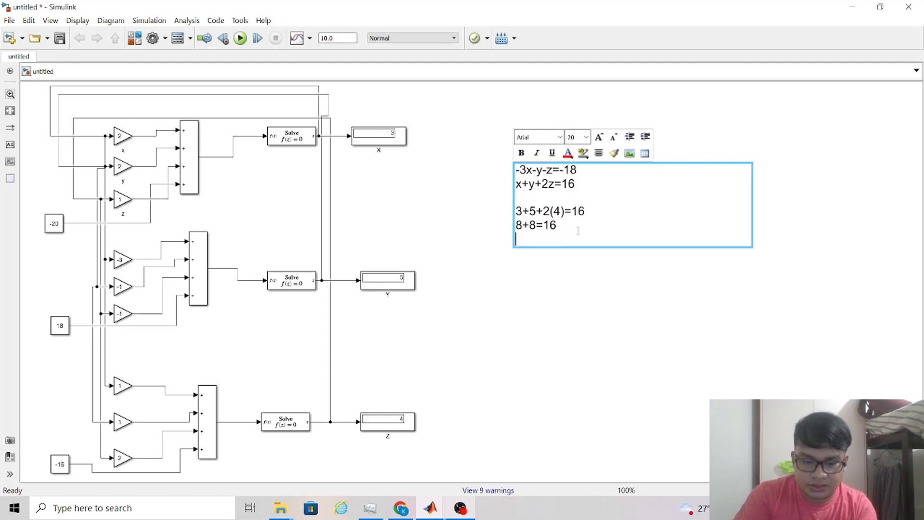
pyautogui.write('16')
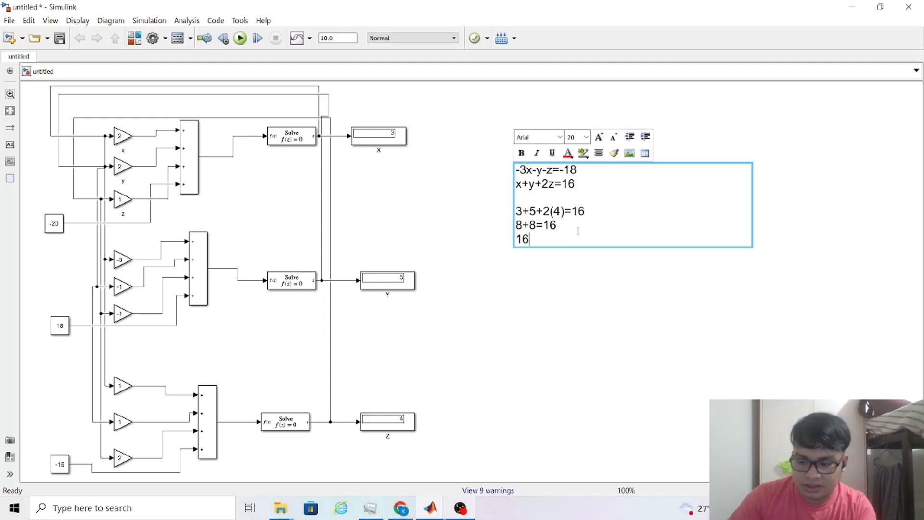
pyautogui.write('=16')
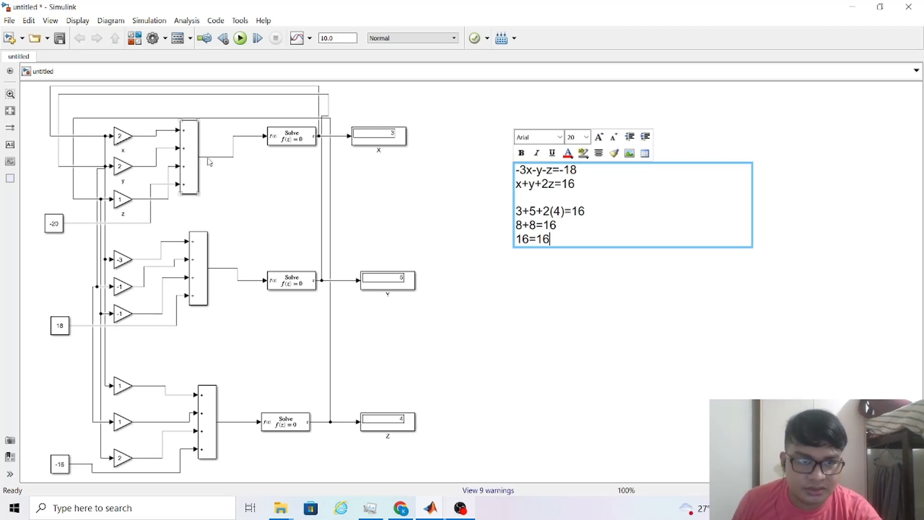
# - Finish editing the annotation and trace the y, x and z feedback signal lines back to their gain blocks in the three-equation model
pyautogui.click(248, 94)
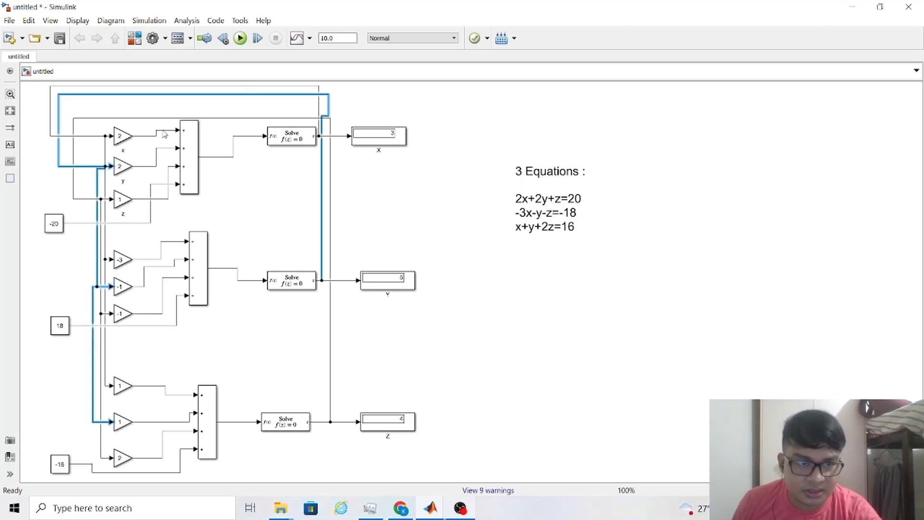
pyautogui.click(94, 137)
pyautogui.click(176, 118)
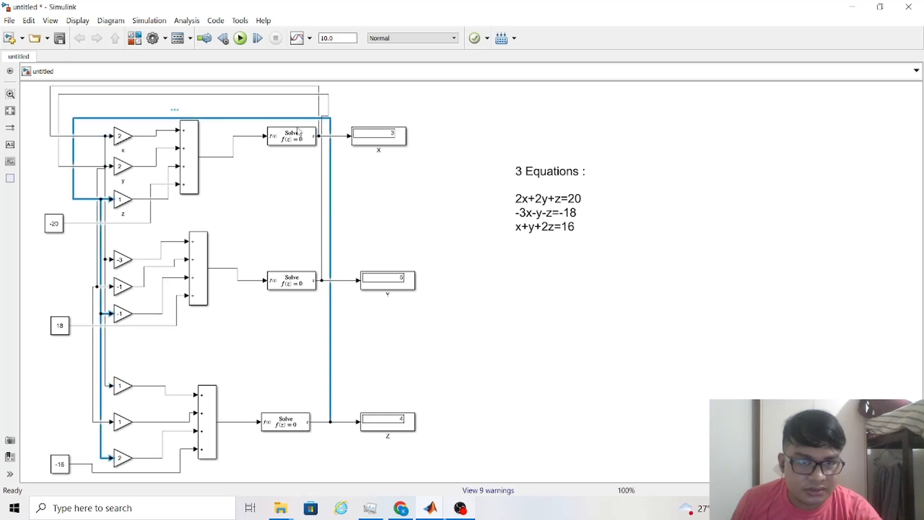
pyautogui.click(336, 137)
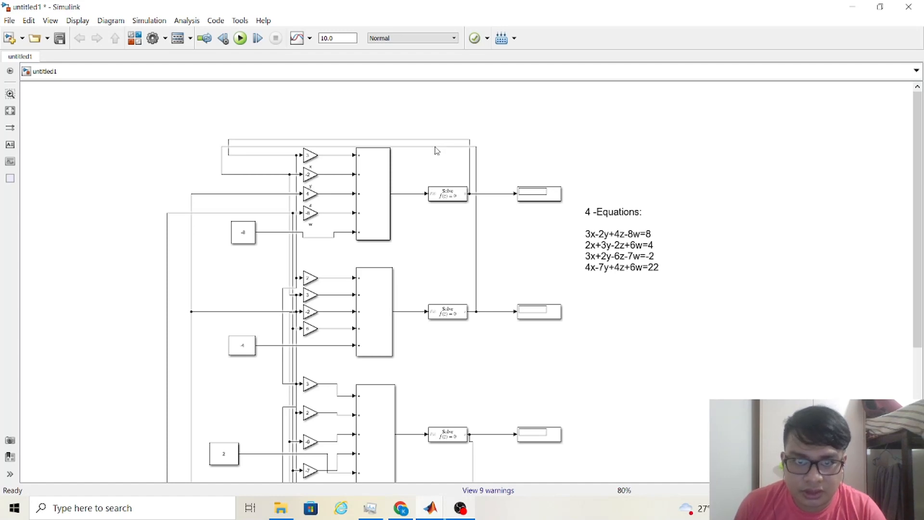
# - Highlight the first Solve block's output line in the four-equation model and follow it down to the x gain of every equation
pyautogui.click(472, 163)
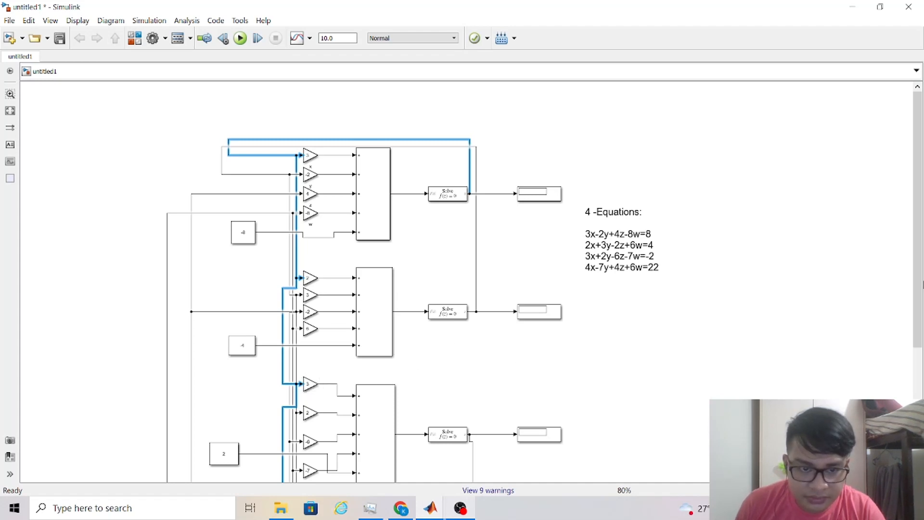
pyautogui.scroll(-1, 920, 232)
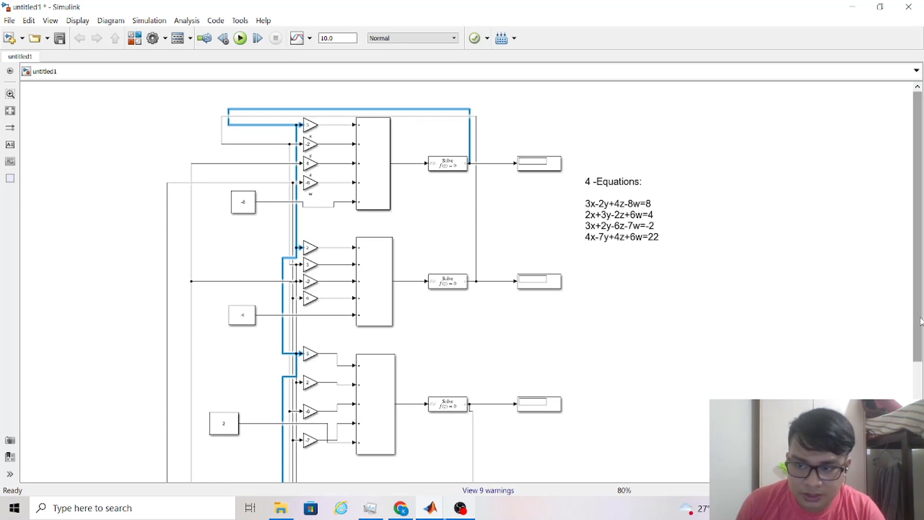
pyautogui.scroll(-5, 448, 413)
# - Highlight the second Solve block's output line and follow it through the y gains of all four equations
pyautogui.scroll(5, 480, 191)
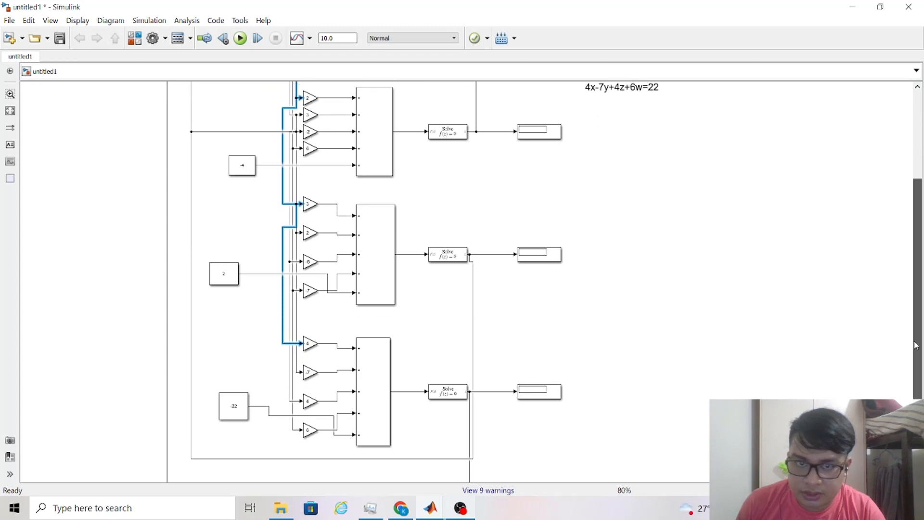
pyautogui.click(476, 191)
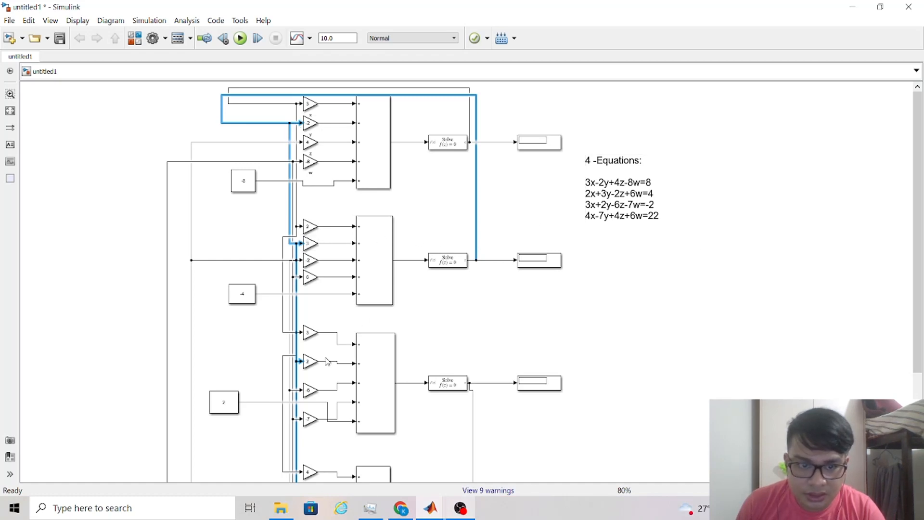
pyautogui.scroll(-3, 277, 477)
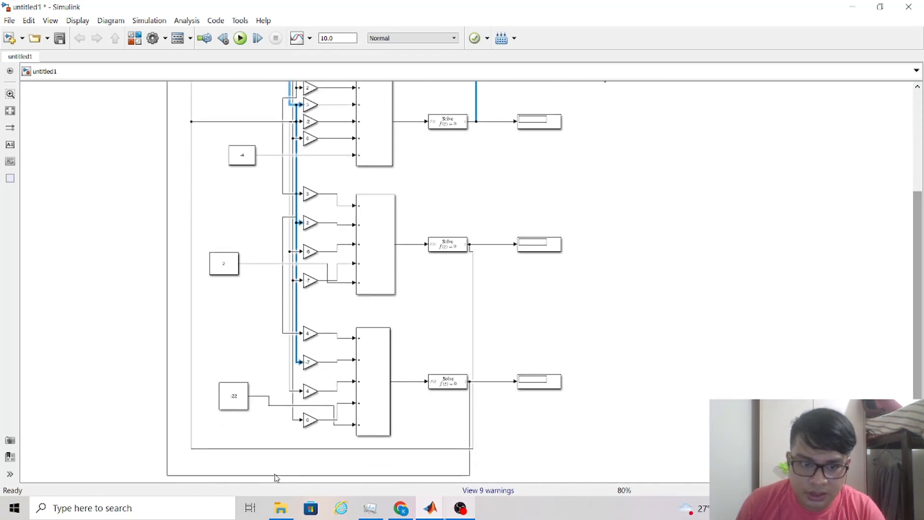
pyautogui.scroll(3, 909, 250)
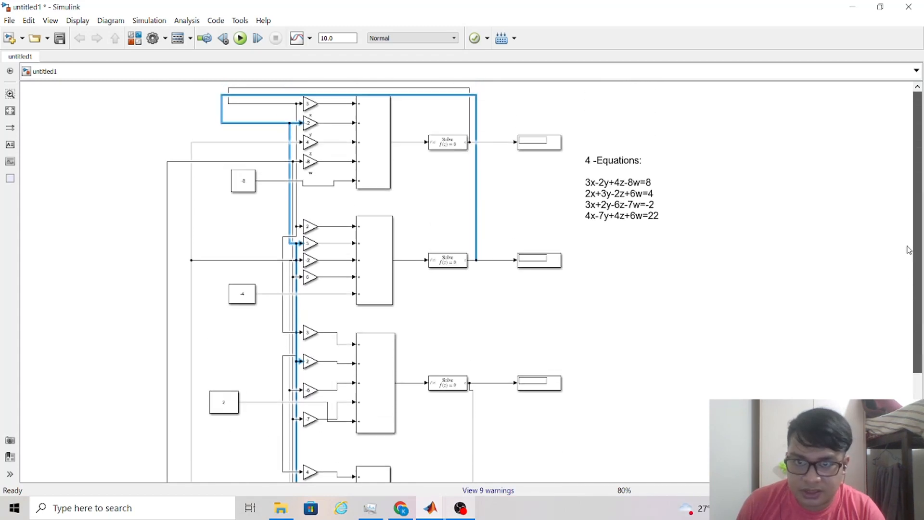
# - Highlight the third Solve block's output line and follow it through the z gains of all four equations
pyautogui.scroll(-1, 918, 321)
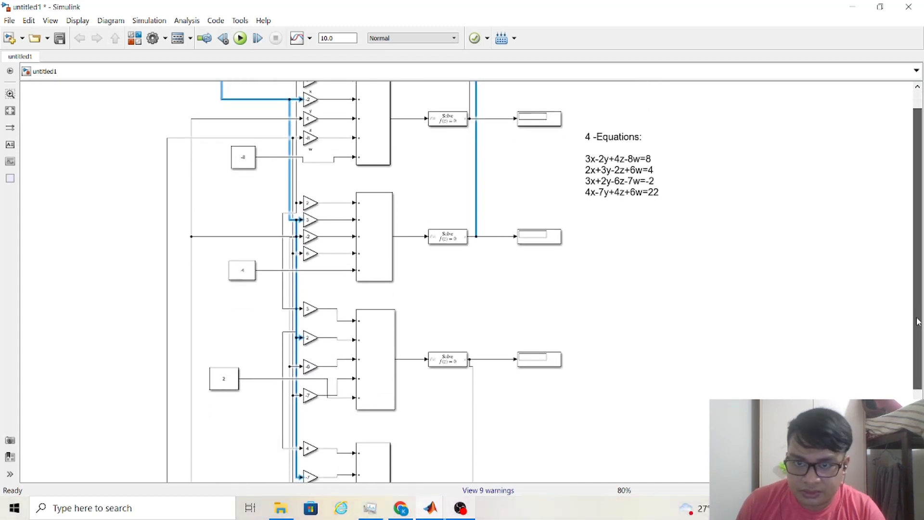
pyautogui.scroll(-1, 919, 322)
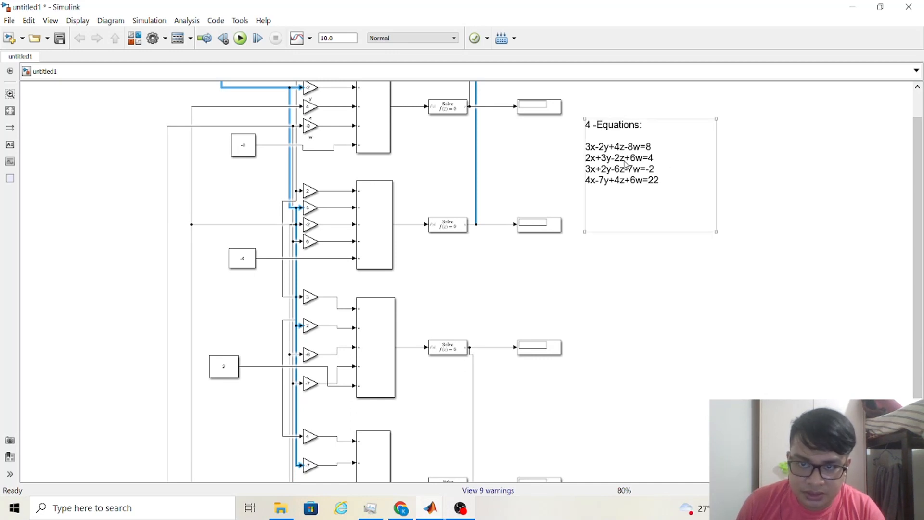
pyautogui.click(472, 381)
pyautogui.scroll(3, 915, 291)
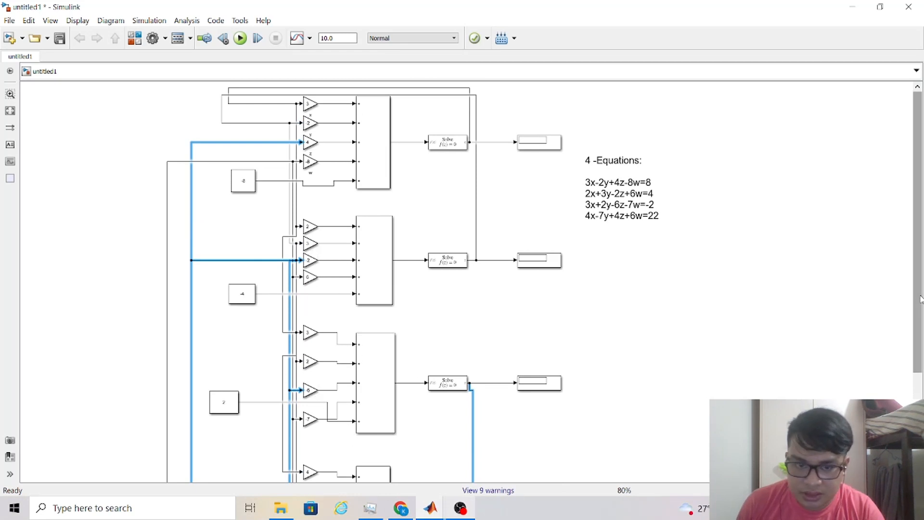
pyautogui.moveTo(921, 298); pyautogui.dragTo(921, 398)
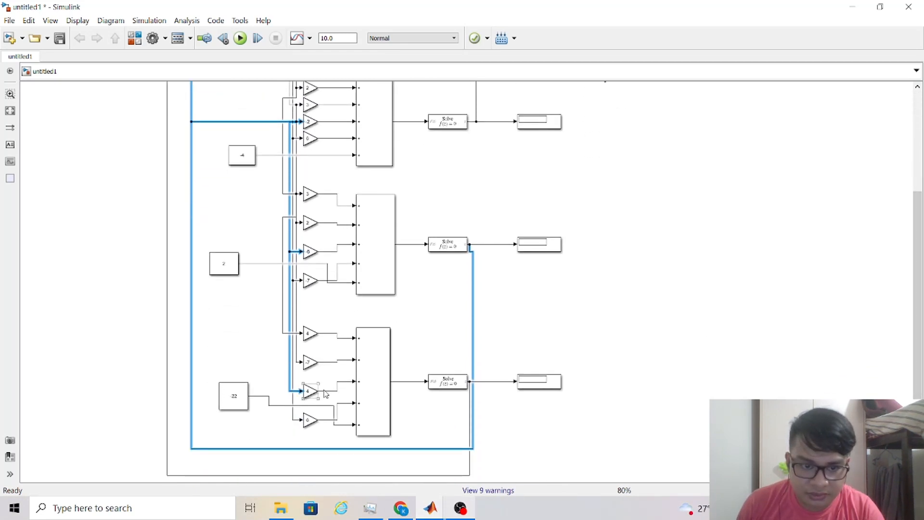
# - Highlight the fourth Solve block's output line and trace it through the w gains of all four equations
pyautogui.click(470, 474)
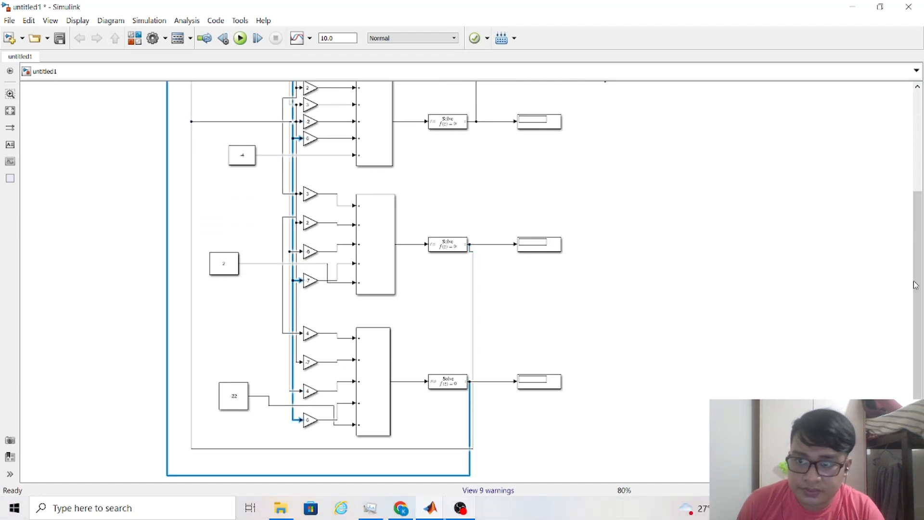
pyautogui.moveTo(916, 283); pyautogui.dragTo(905, 174)
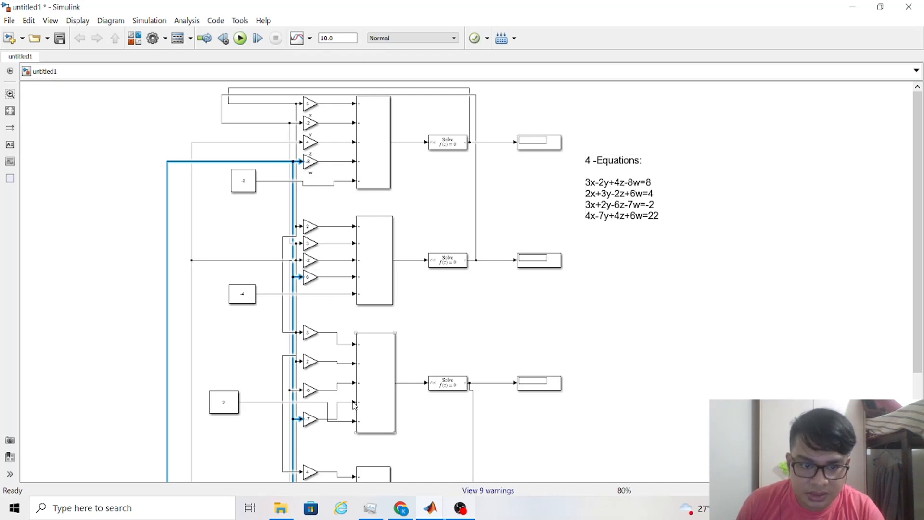
pyautogui.moveTo(918, 293); pyautogui.dragTo(914, 368)
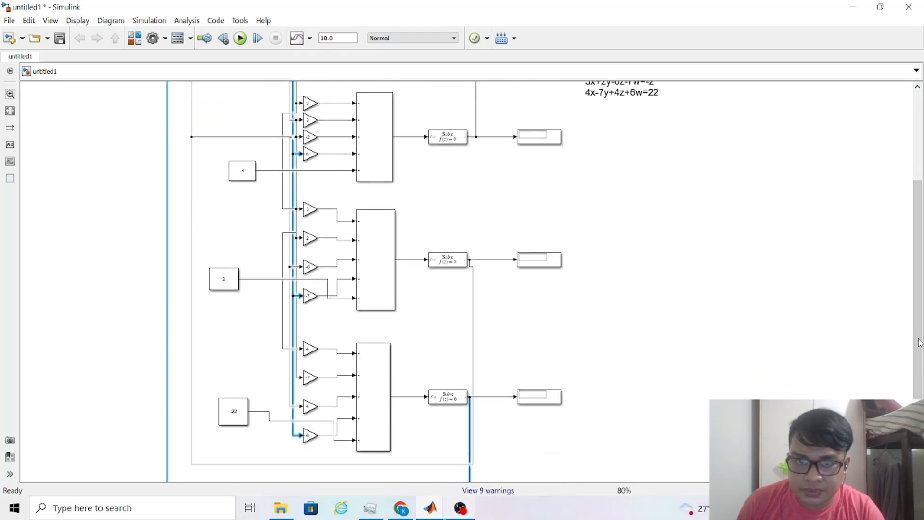
# - Select the first equation's constant block and compare the constant blocks with the right-hand sides of the four listed equations
pyautogui.moveTo(920, 343); pyautogui.dragTo(919, 255)
pyautogui.click(249, 182)
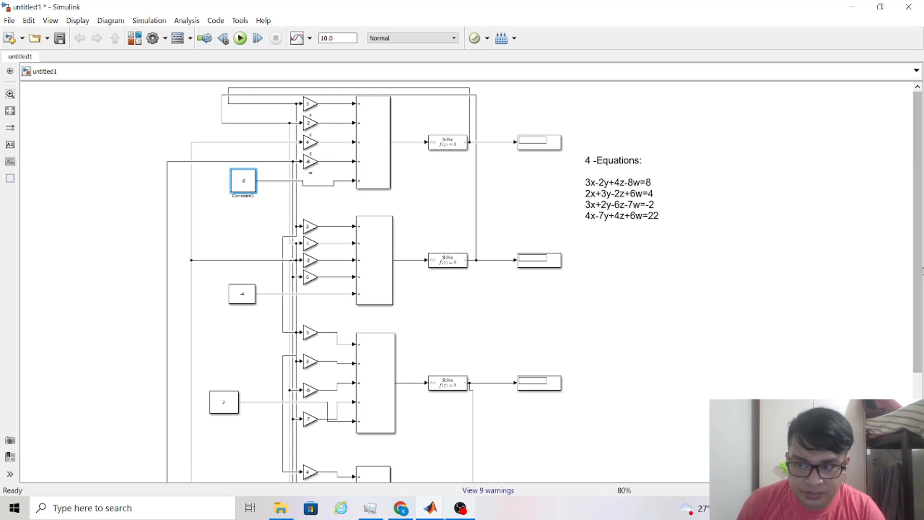
pyautogui.scroll(-2, 918, 289)
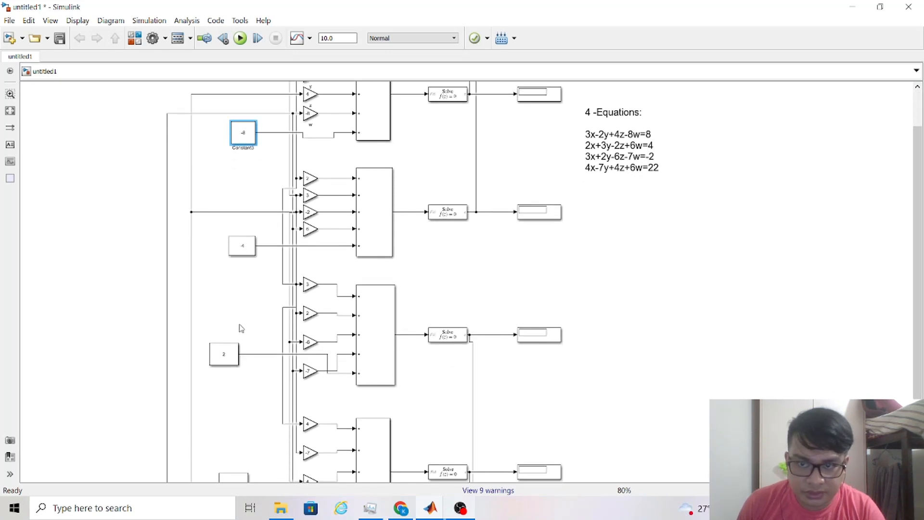
pyautogui.moveTo(920, 298); pyautogui.dragTo(920, 267)
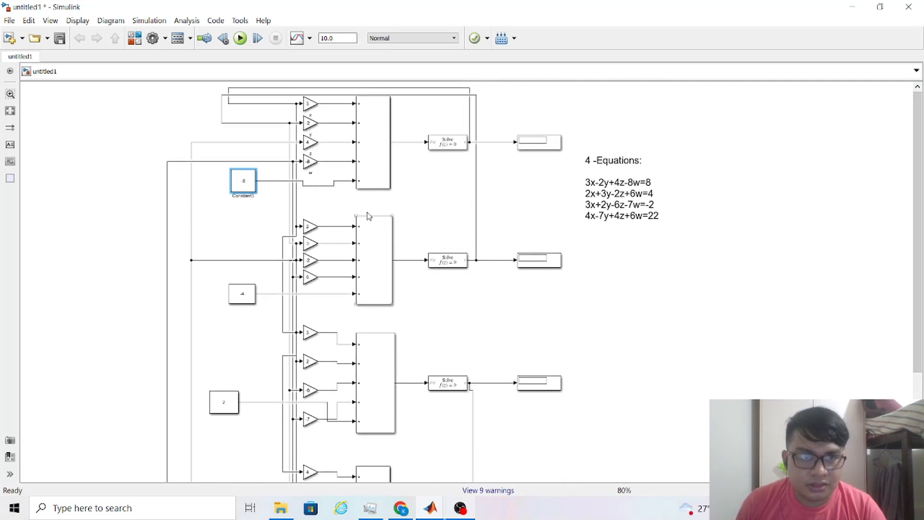
# - Run the four-equation model for a stop time of 10.0 and select each variable's Display block to read its solution
pyautogui.click(239, 39)
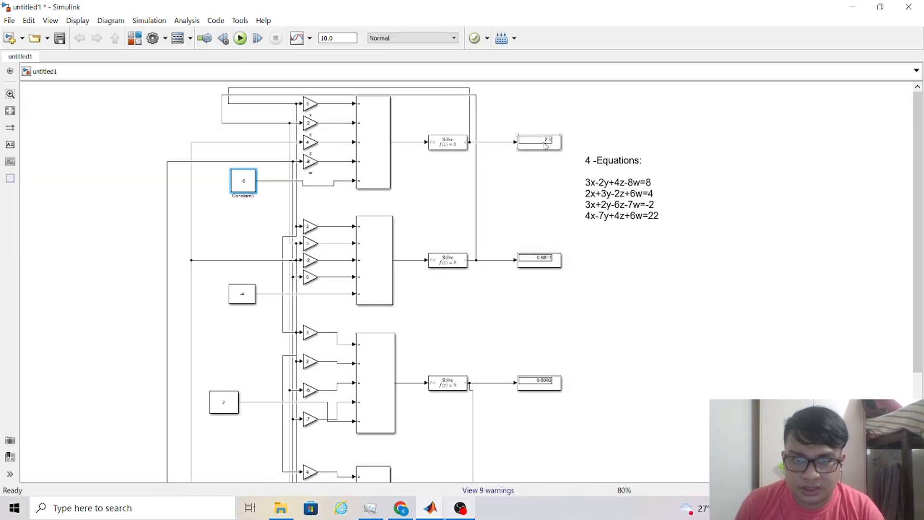
pyautogui.click(540, 148)
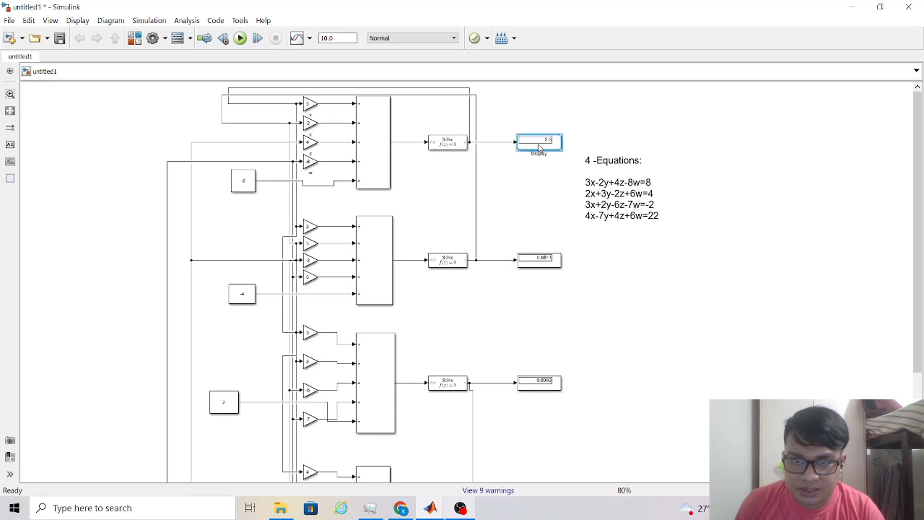
pyautogui.click(542, 264)
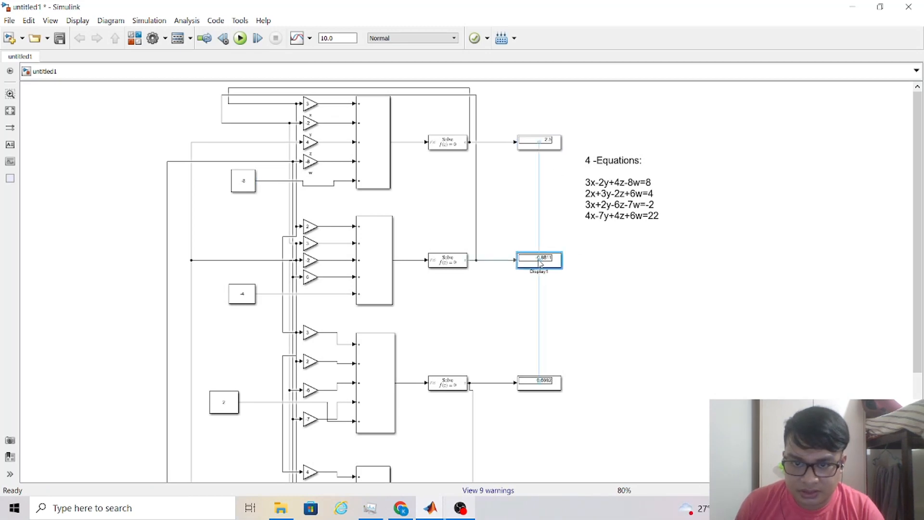
pyautogui.moveTo(912, 337); pyautogui.dragTo(914, 349)
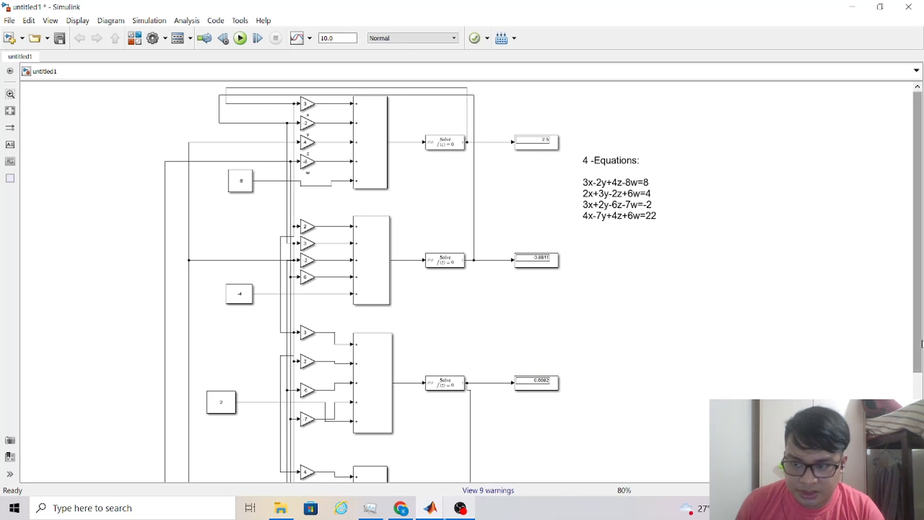
pyautogui.scroll(-4, 520, 311)
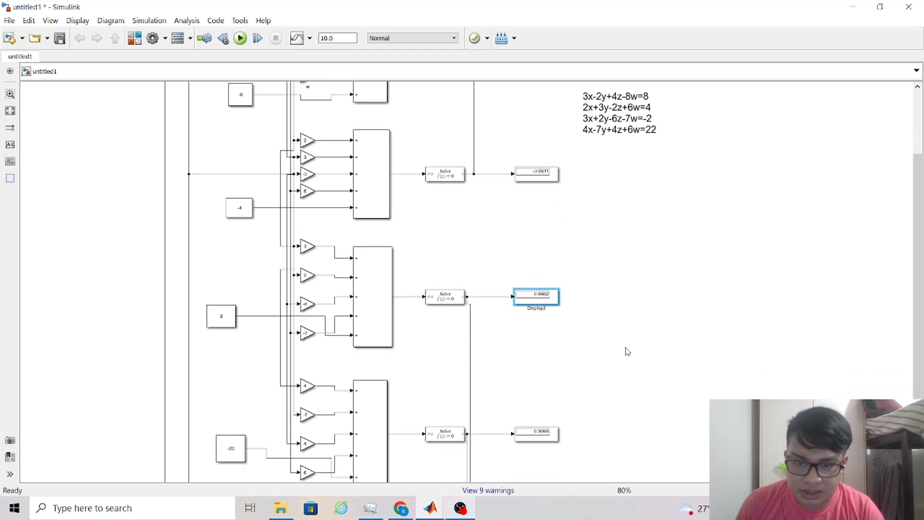
pyautogui.click(544, 436)
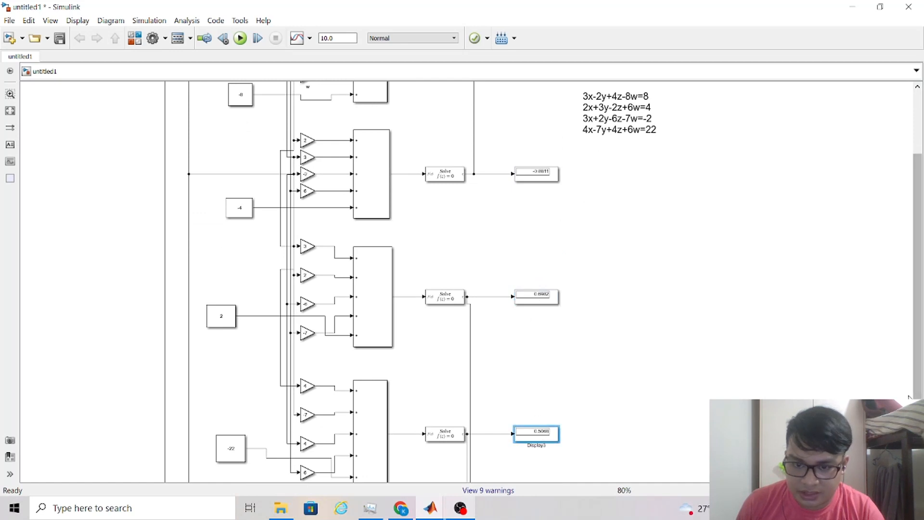
# - Enlarge the diagram to 100% and review the x, y, z and w displays against the four listed equations
pyautogui.click(905, 289)
pyautogui.moveTo(918, 294); pyautogui.dragTo(918, 331)
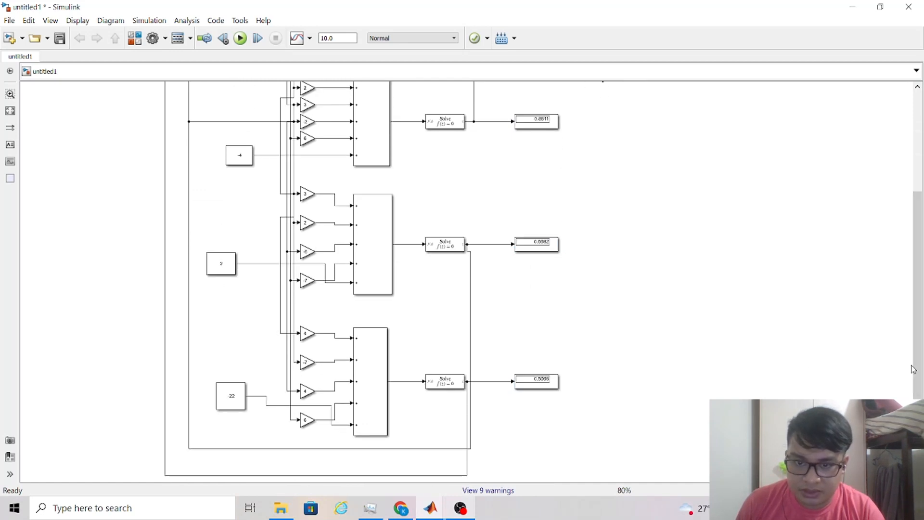
pyautogui.moveTo(919, 364); pyautogui.dragTo(896, 236)
pyautogui.scroll(1, 539, 256)
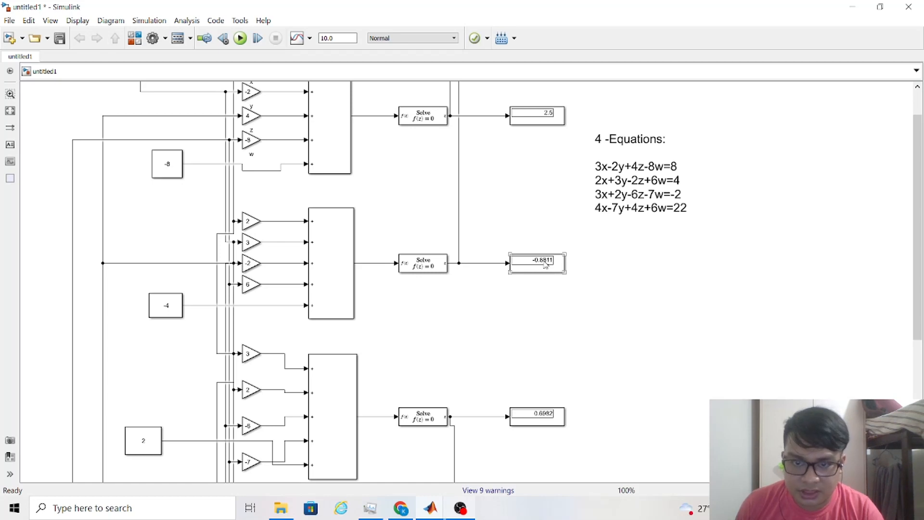
pyautogui.moveTo(918, 257); pyautogui.dragTo(918, 288)
pyautogui.click(561, 360)
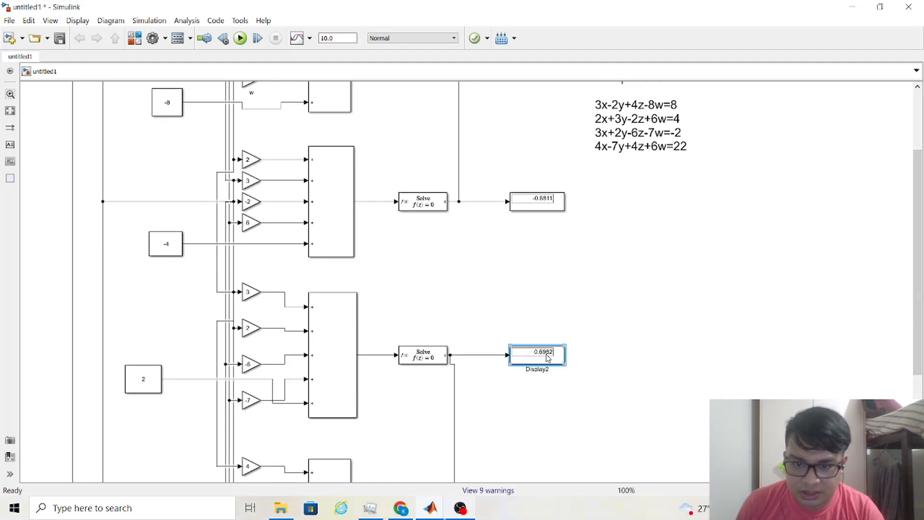
pyautogui.scroll(-5, 657, 356)
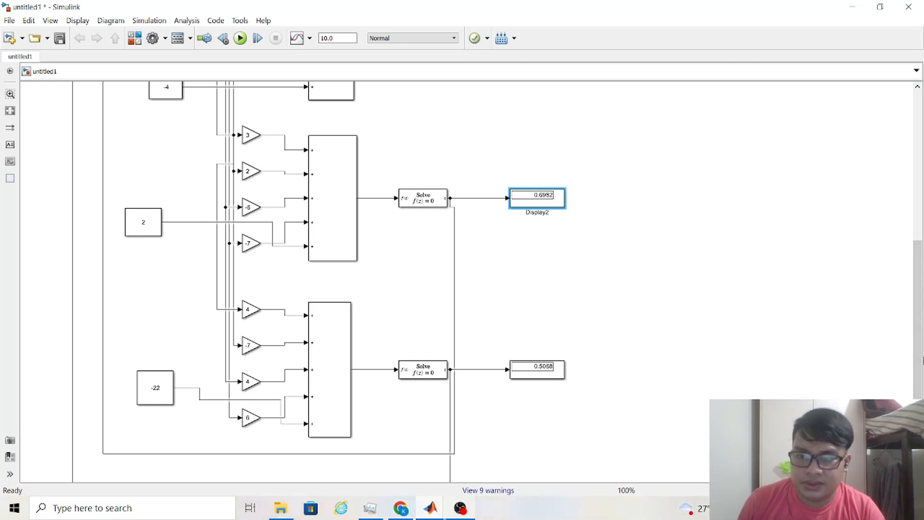
pyautogui.moveTo(922, 307); pyautogui.dragTo(921, 160)
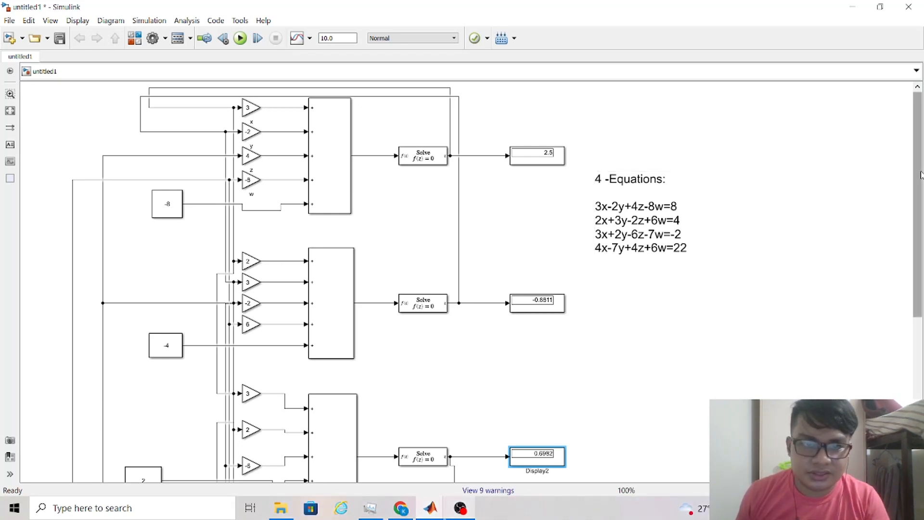
pyautogui.moveTo(921, 175); pyautogui.dragTo(911, 219)
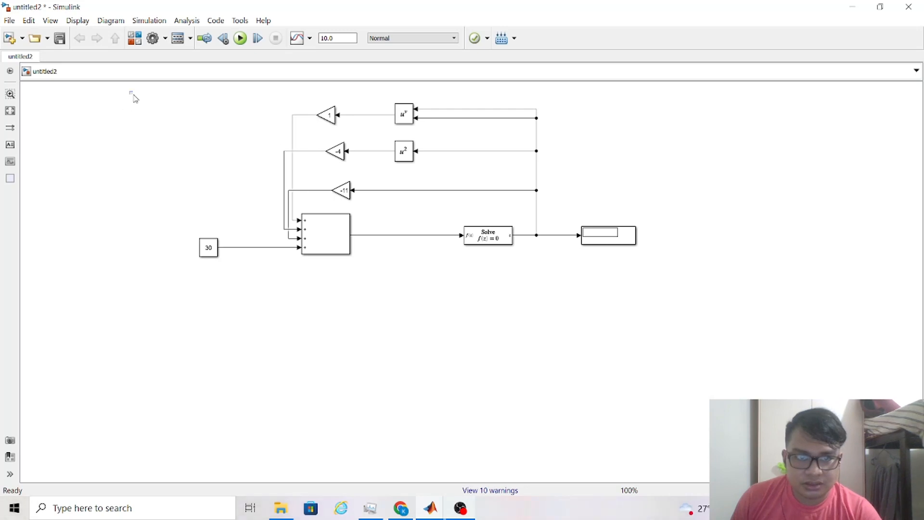
# - Look over the whole cubic model and compare it with f(x) = x³ - 4x² - 11x + 30 on the assignment page in the browser
pyautogui.moveTo(129, 91); pyautogui.dragTo(739, 358)
pyautogui.click(556, 343)
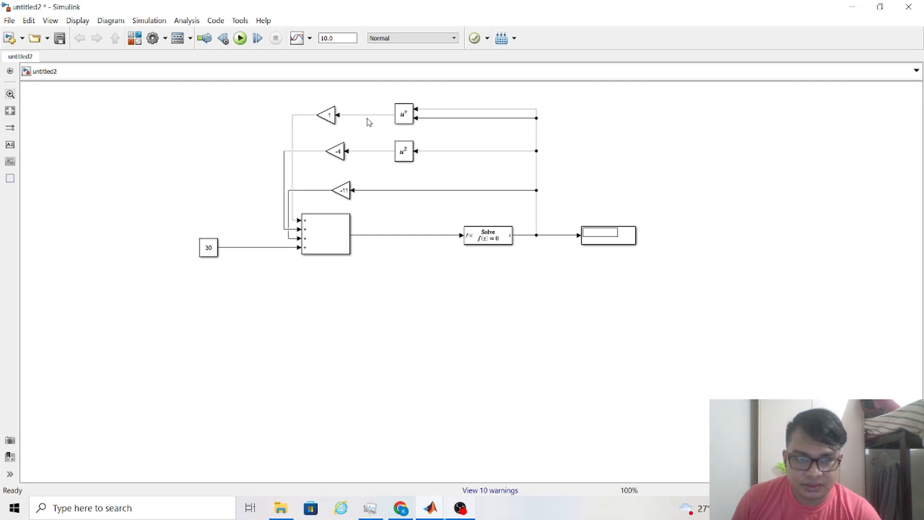
pyautogui.click(403, 113)
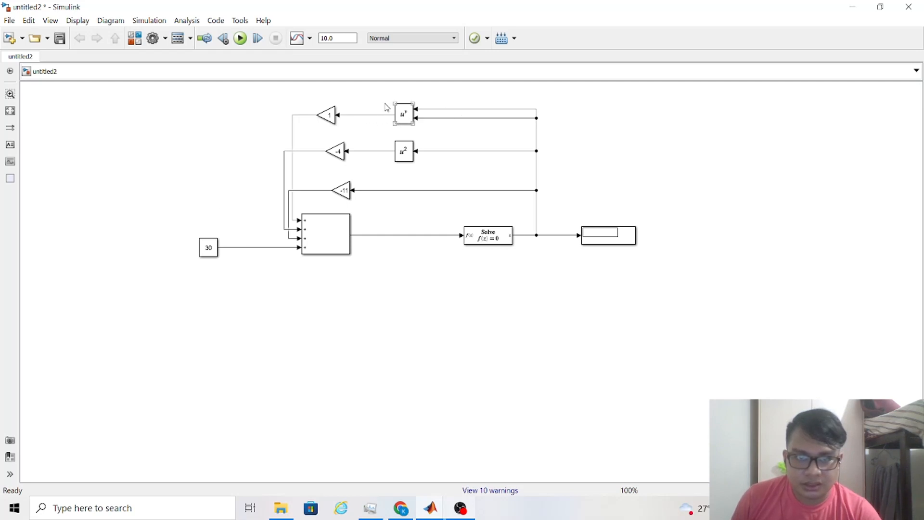
pyautogui.moveTo(149, 99); pyautogui.dragTo(667, 351)
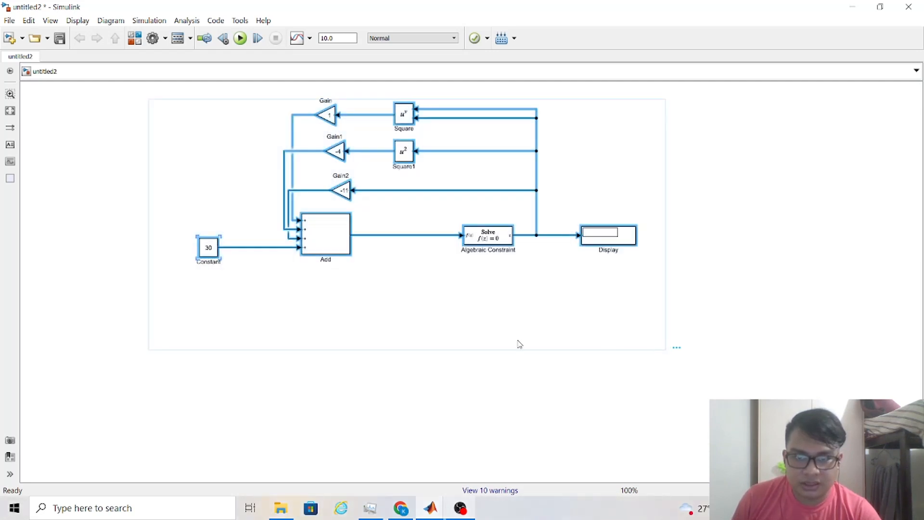
pyautogui.click(519, 343)
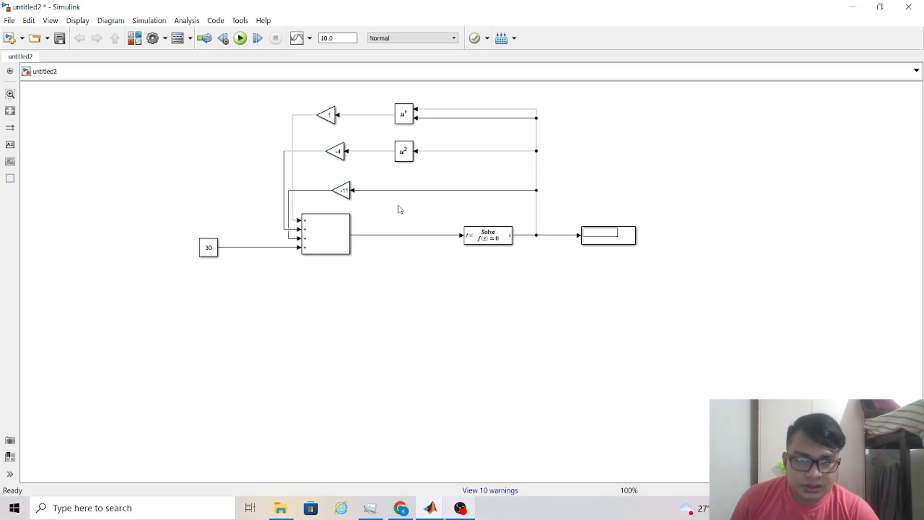
pyautogui.click(325, 120)
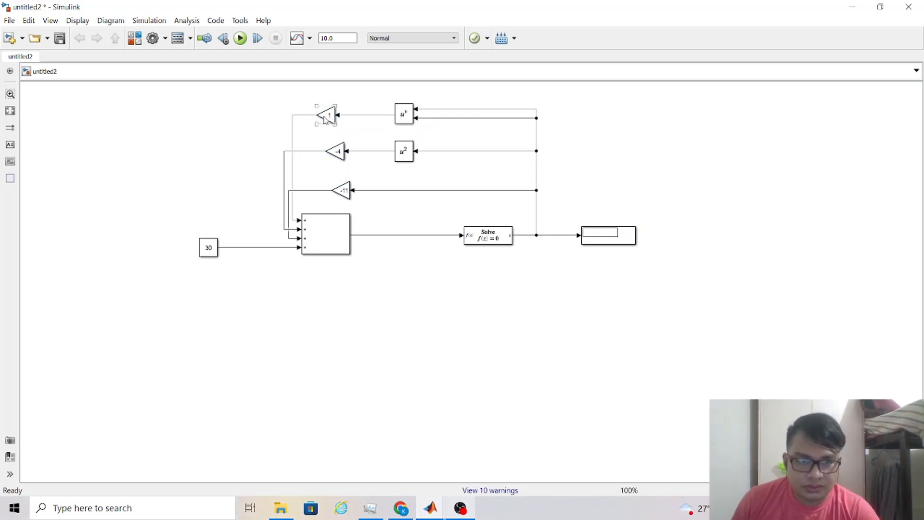
pyautogui.click(401, 508)
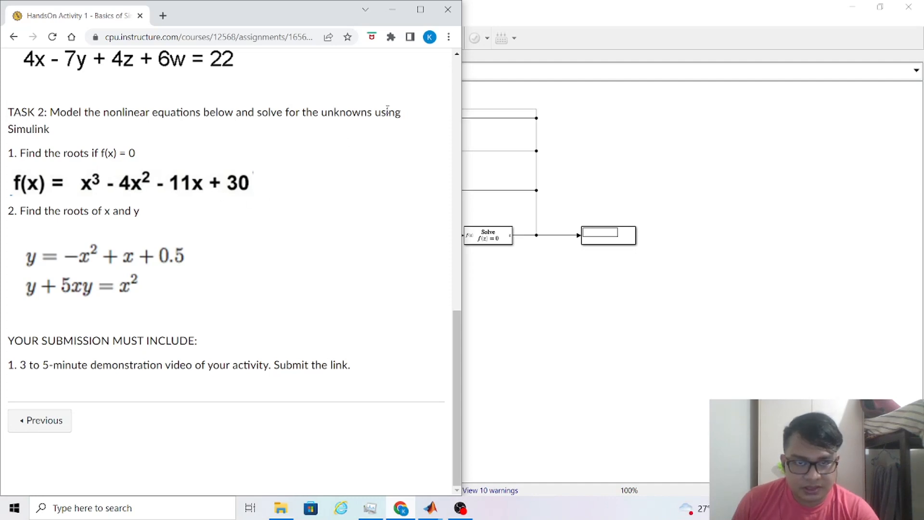
pyautogui.click(393, 9)
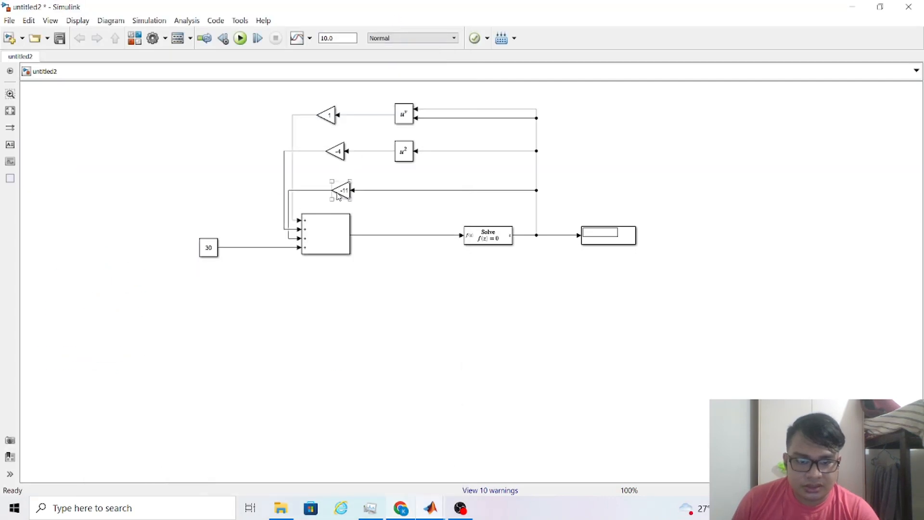
# - Match the cubic model's gains, square block and constant 30 to the terms of f(x), and run the simulation
pyautogui.click(329, 117)
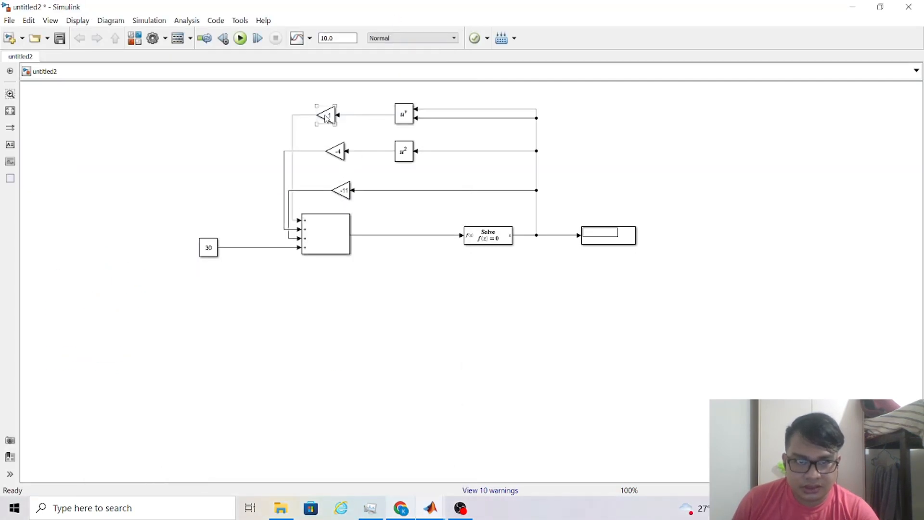
pyautogui.click(399, 153)
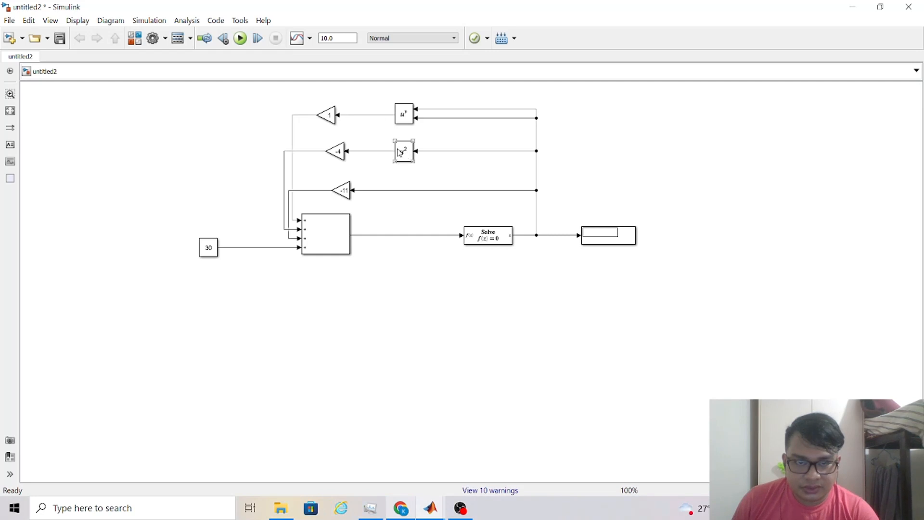
pyautogui.click(339, 153)
pyautogui.click(346, 195)
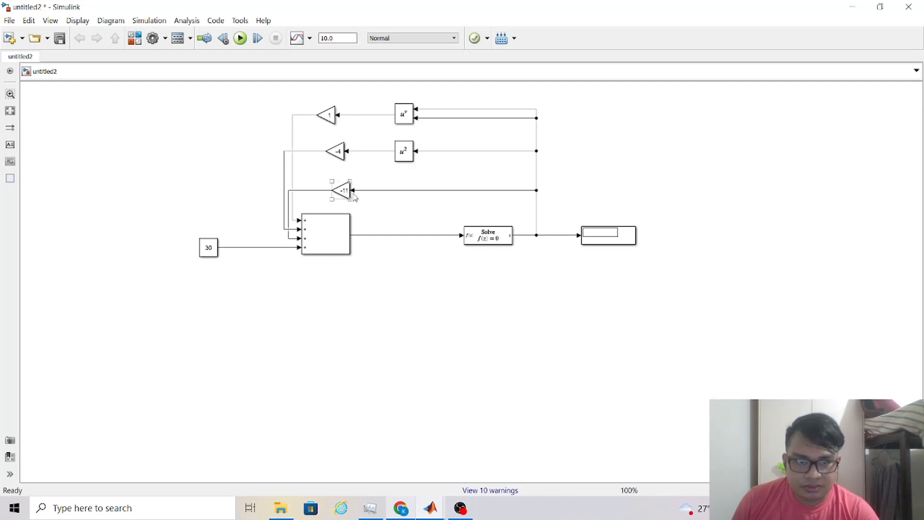
pyautogui.click(215, 255)
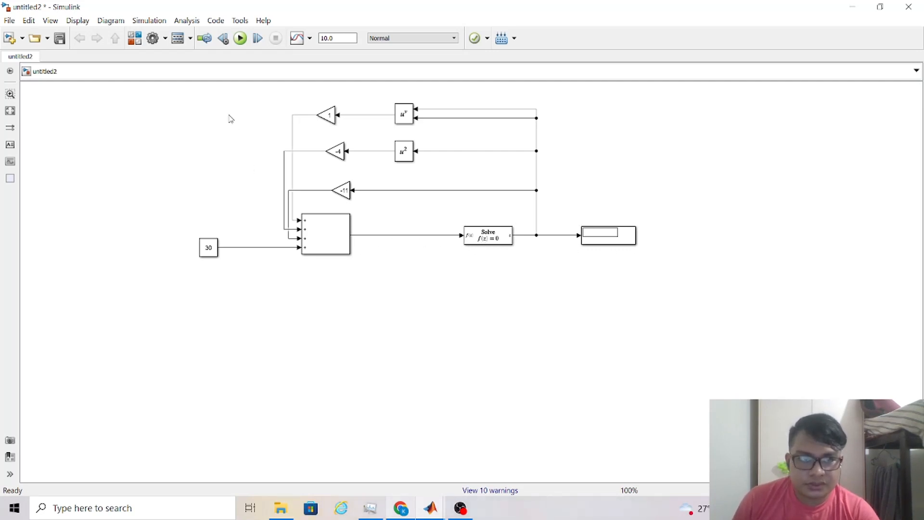
pyautogui.click(241, 41)
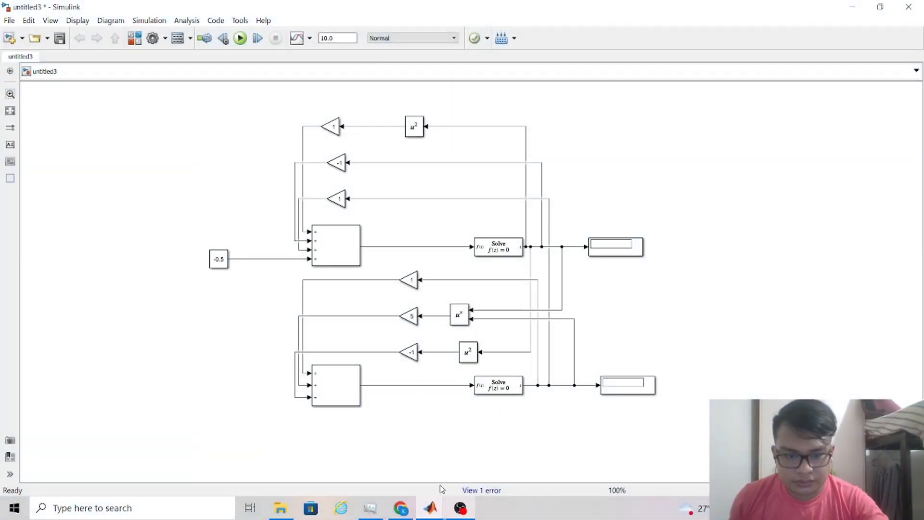
# - Read the two nonlinear equations in x and y on the browser's assignment page and look over the entire two-equation model
pyautogui.click(401, 510)
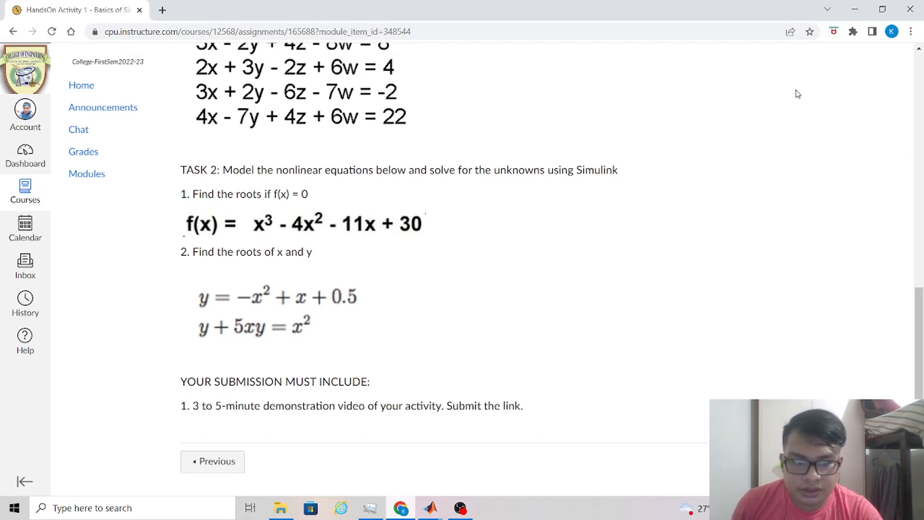
pyautogui.click(855, 9)
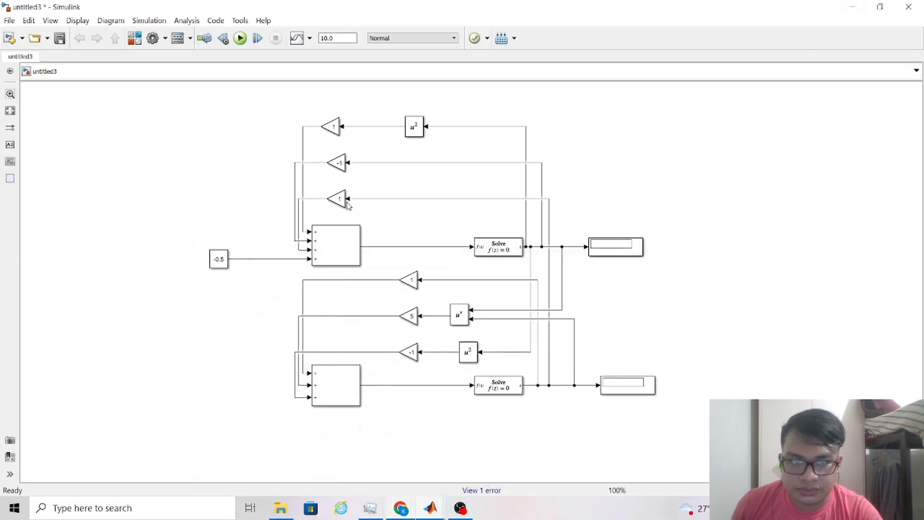
pyautogui.click(357, 261)
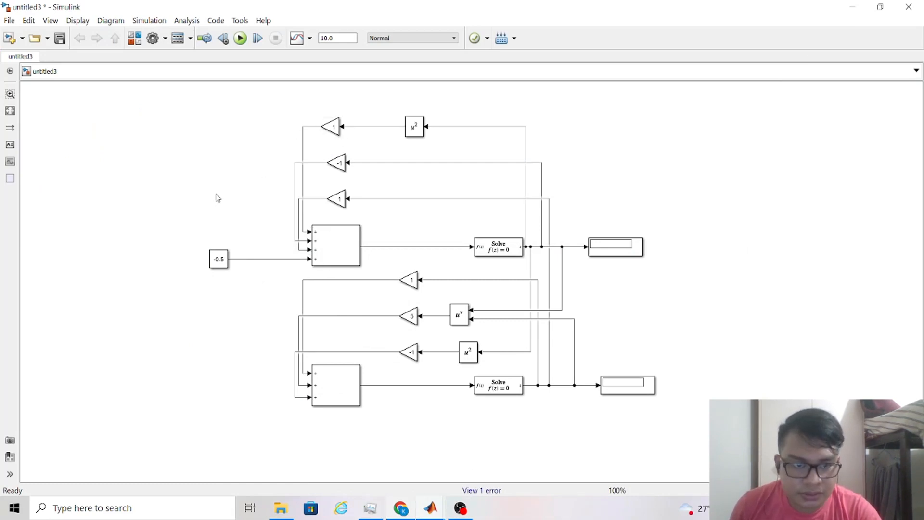
pyautogui.moveTo(167, 108); pyautogui.dragTo(709, 452)
pyautogui.click(726, 351)
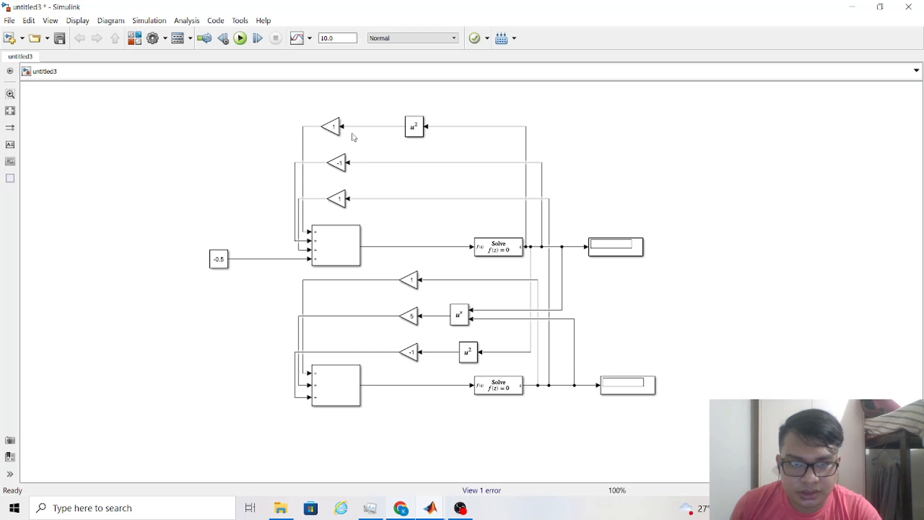
# - Compare y = -x² + x + 0.5 on the assignment page with the model by highlighting the lines feeding its y, x and x² gains
pyautogui.click(399, 509)
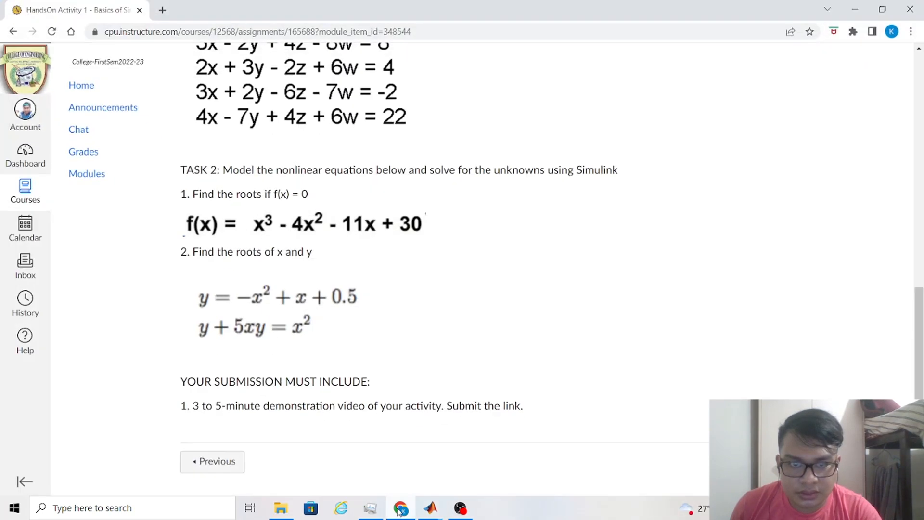
pyautogui.click(399, 509)
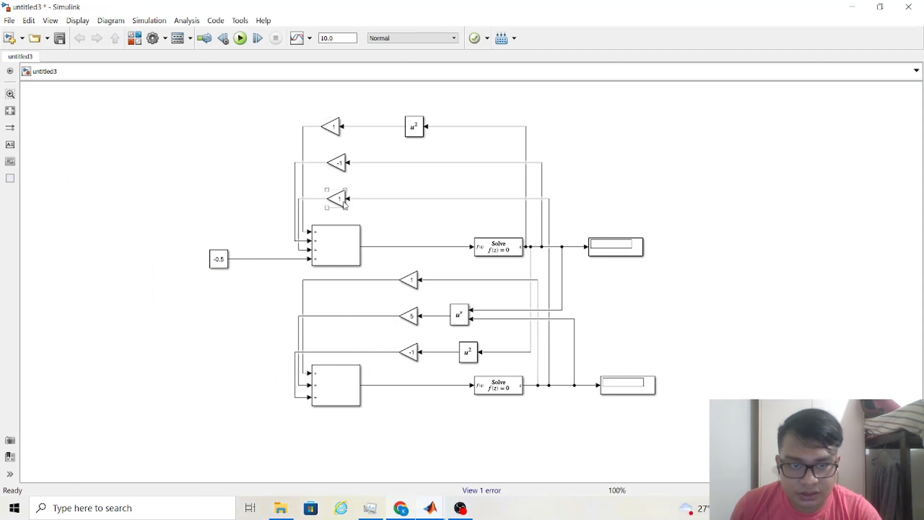
pyautogui.click(405, 510)
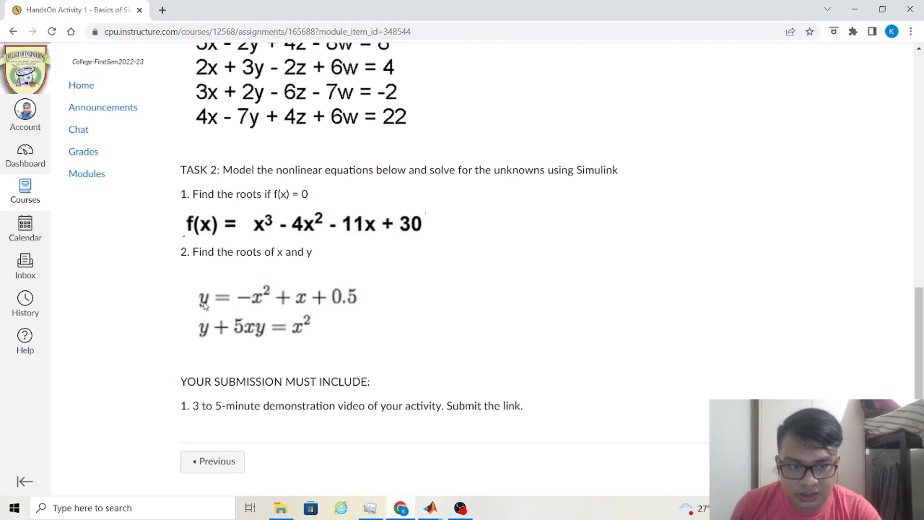
pyautogui.click(855, 9)
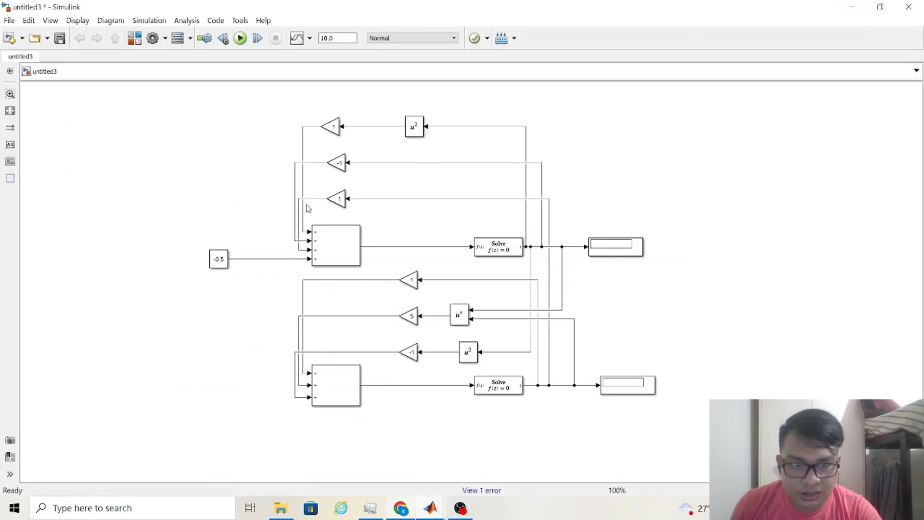
pyautogui.click(379, 199)
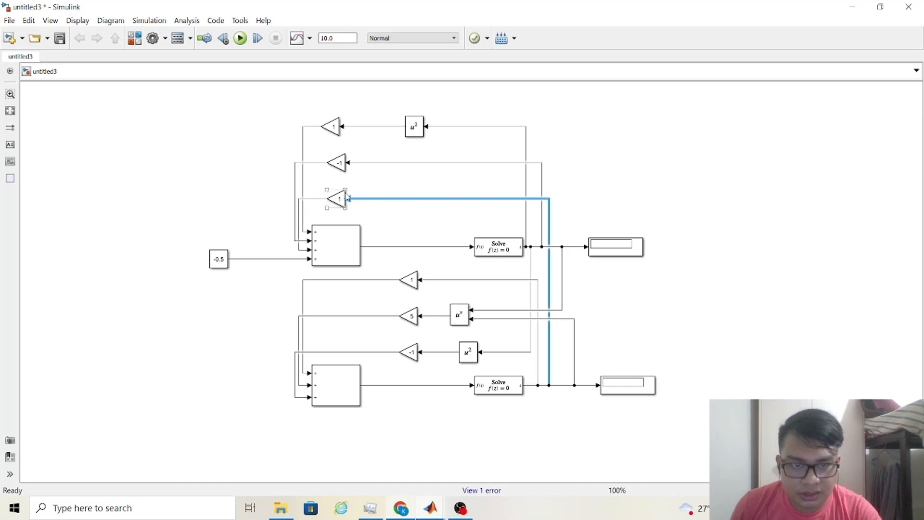
pyautogui.click(384, 164)
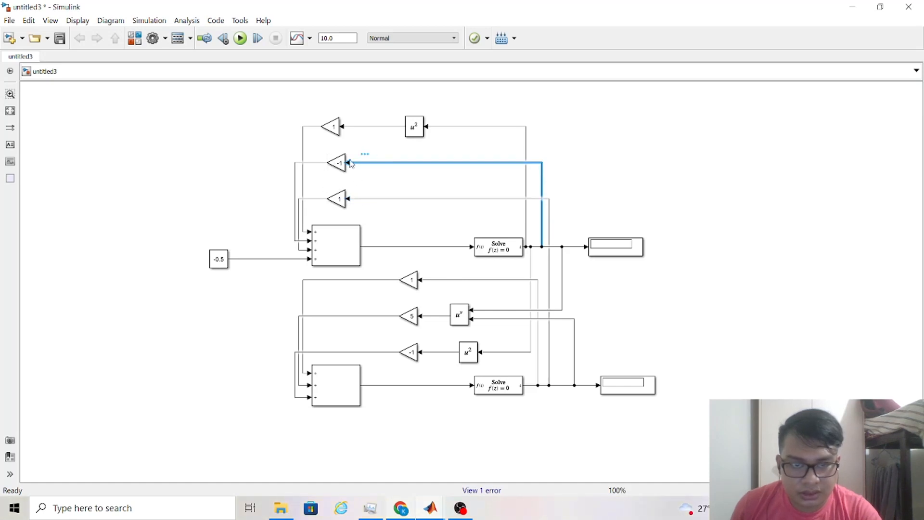
pyautogui.click(366, 127)
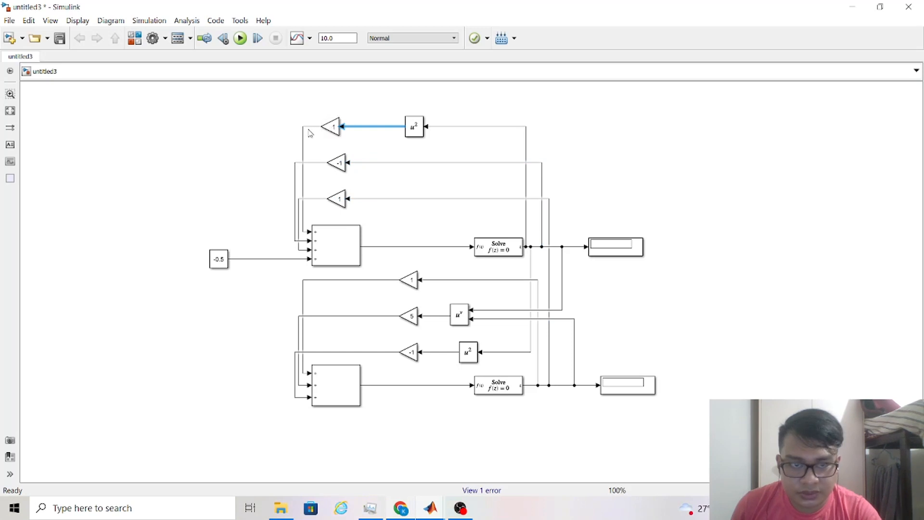
# - Trace the first equation's signal path by highlighting its Add block, the gain and -0.5 constant inputs, and the lines into and out of its solver
pyautogui.click(331, 231)
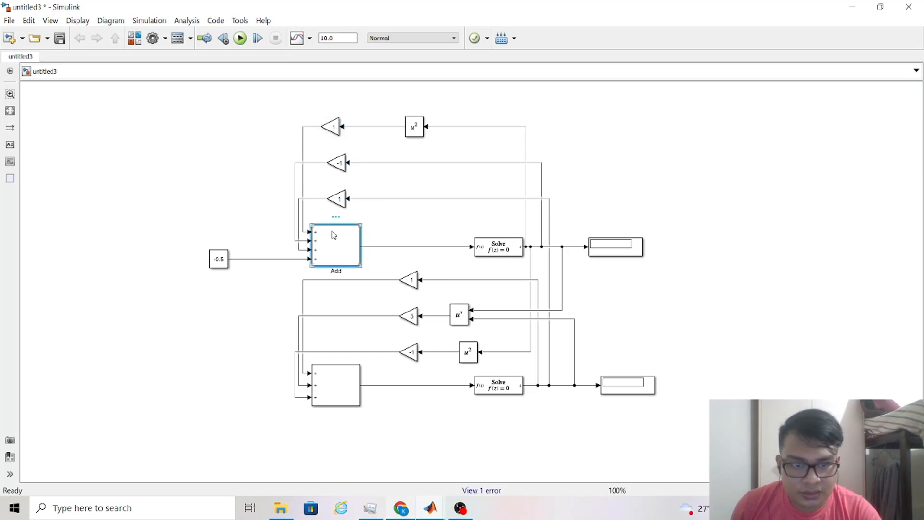
pyautogui.click(304, 222)
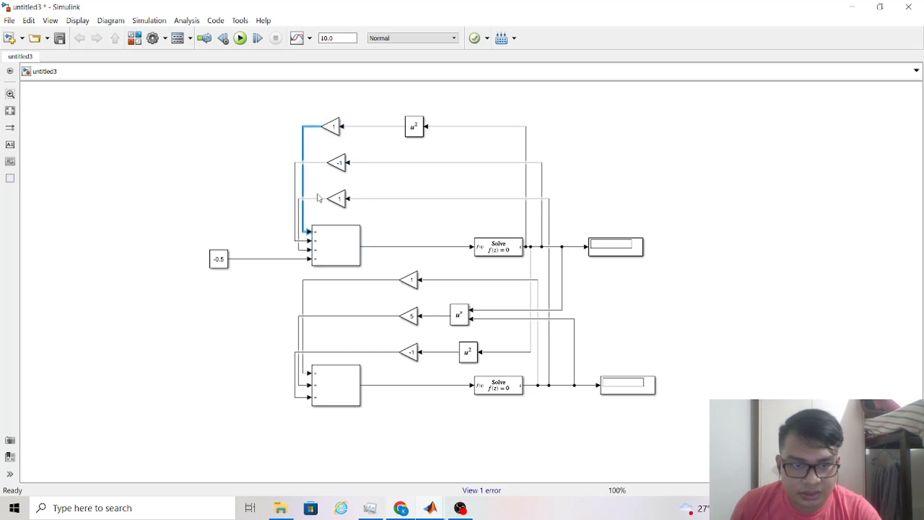
pyautogui.click(315, 199)
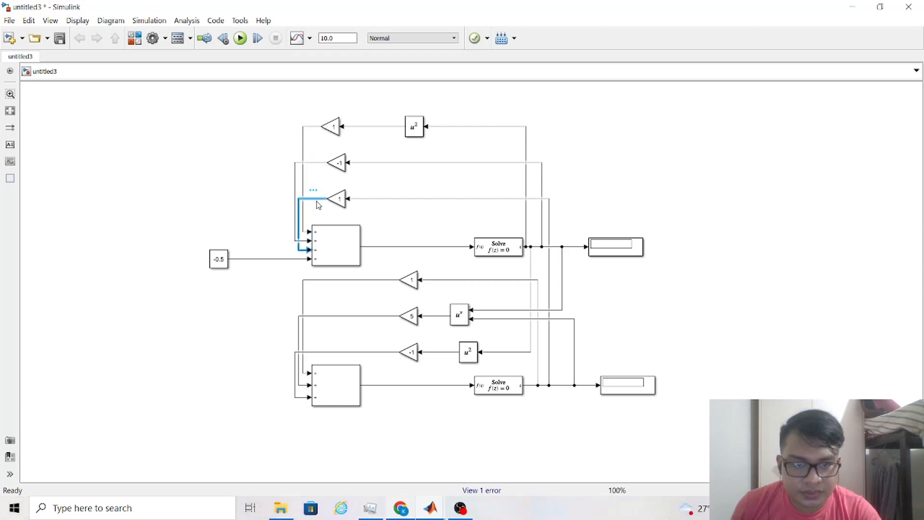
pyautogui.click(274, 260)
pyautogui.click(402, 247)
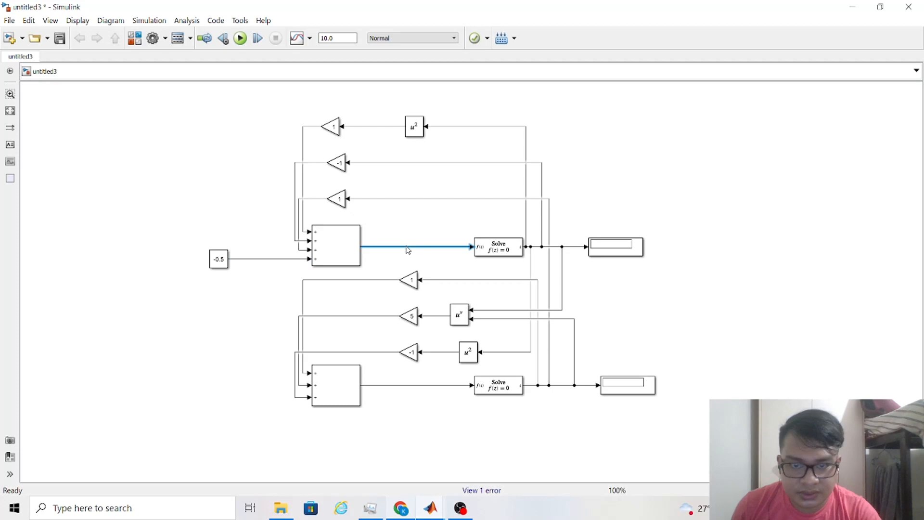
pyautogui.click(538, 248)
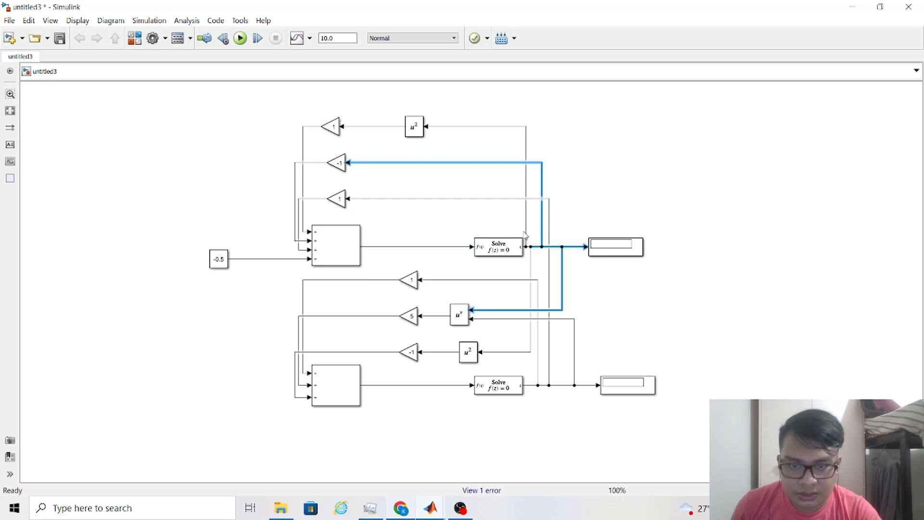
# - Compare the second equation on the browser's assignment page with the lines feeding its gains of 1, 5 and -1, including both u^v block inputs
pyautogui.click(447, 280)
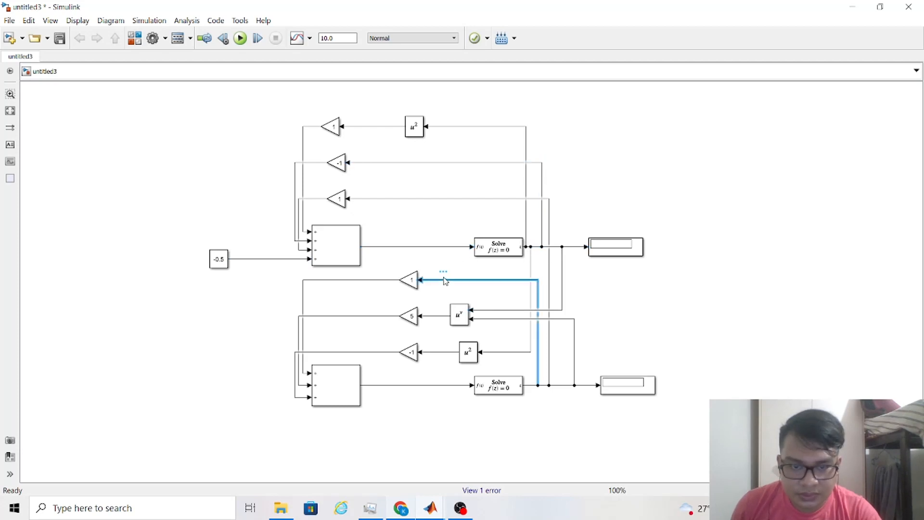
pyautogui.click(436, 317)
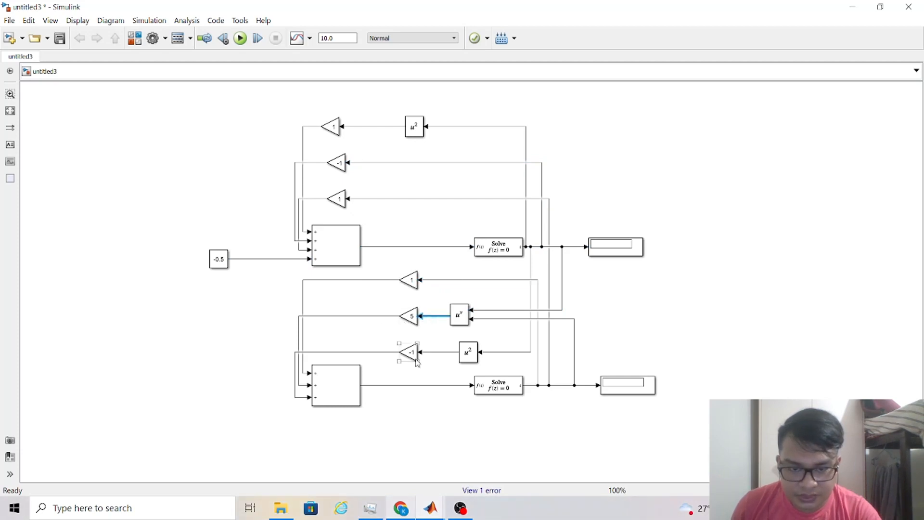
pyautogui.click(563, 310)
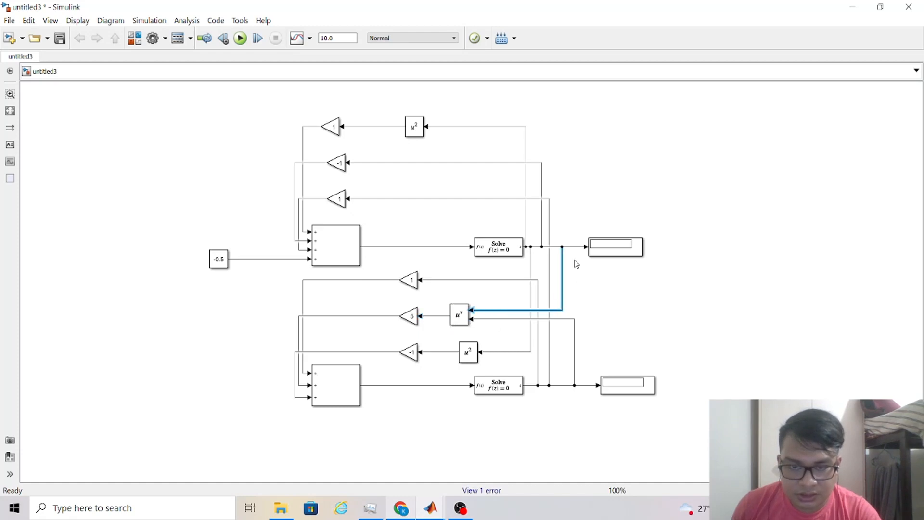
pyautogui.click(563, 318)
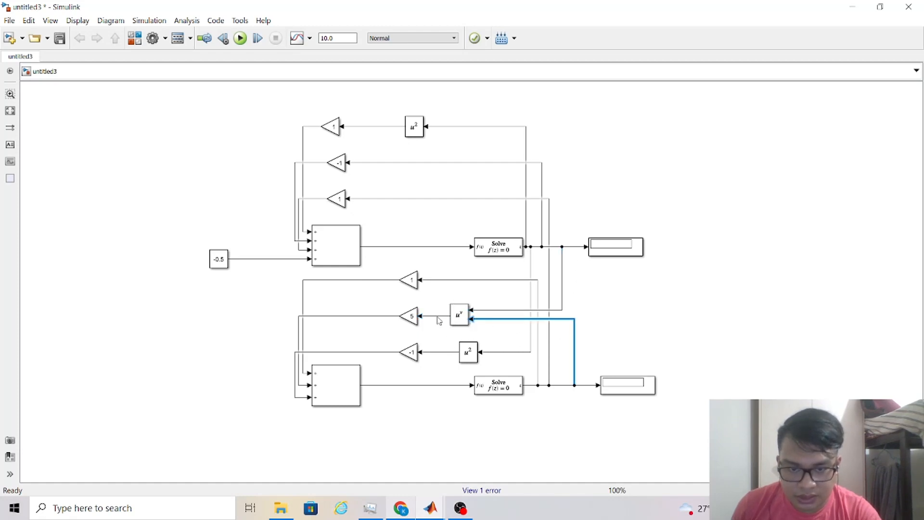
pyautogui.click(398, 508)
pyautogui.click(398, 509)
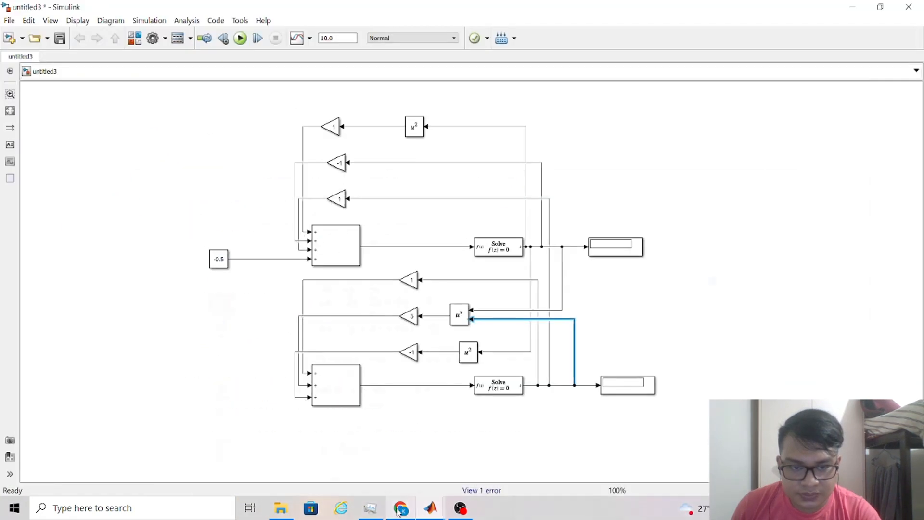
pyautogui.click(444, 353)
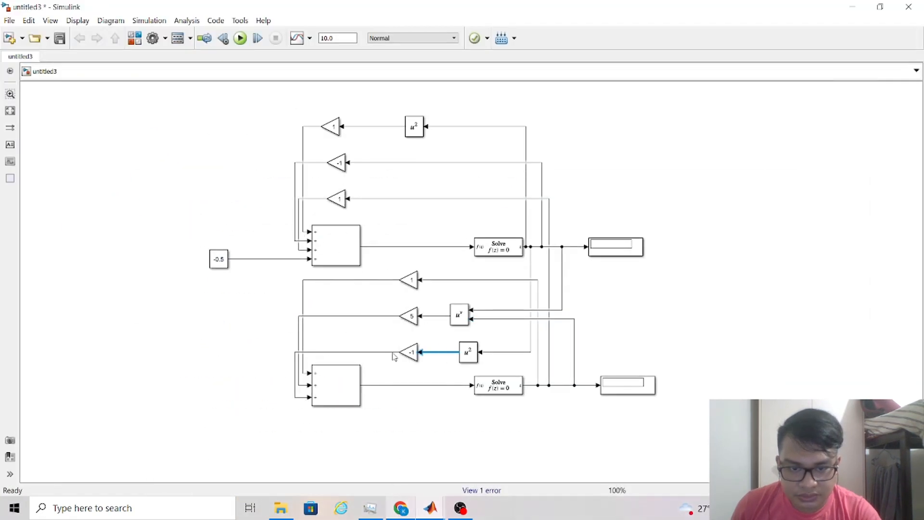
pyautogui.click(401, 508)
pyautogui.click(402, 507)
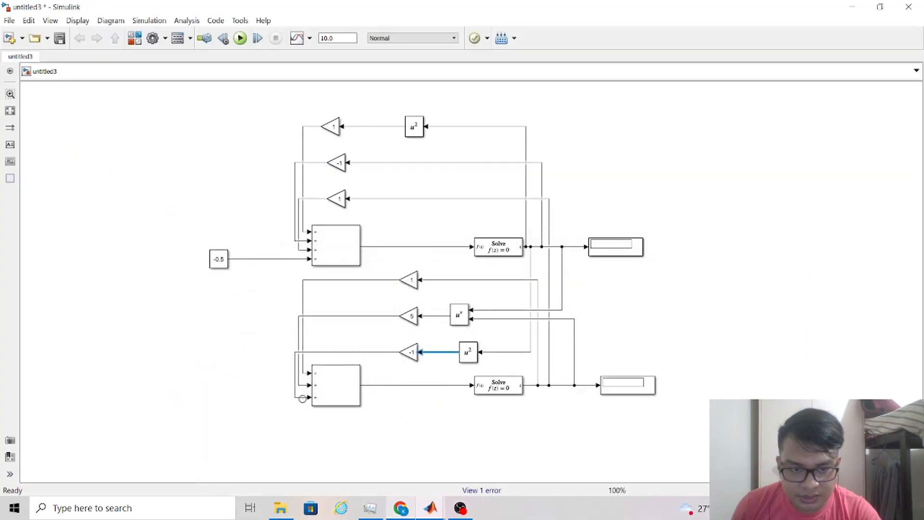
# - Follow the second equation's signal from its sum block through the Solve block to its display, and clear the highlight
pyautogui.moveTo(302, 398); pyautogui.dragTo(305, 397)
pyautogui.click(432, 386)
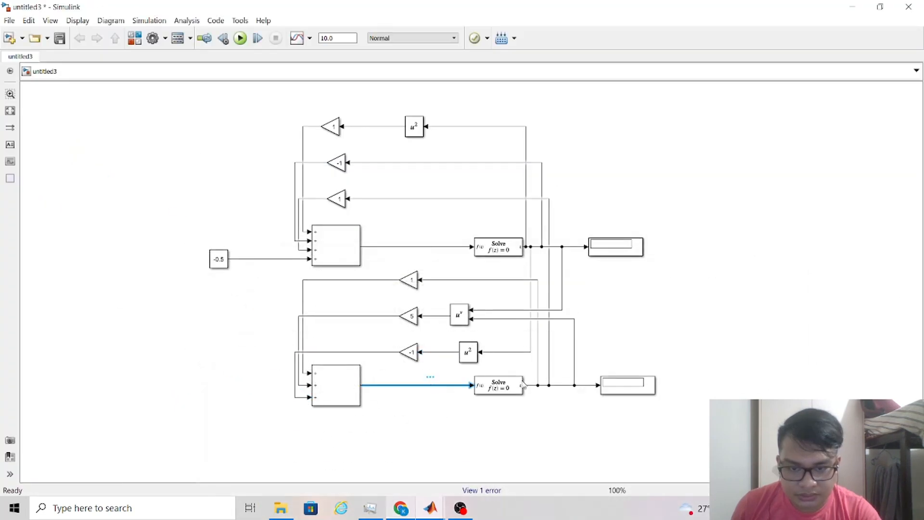
pyautogui.click(563, 385)
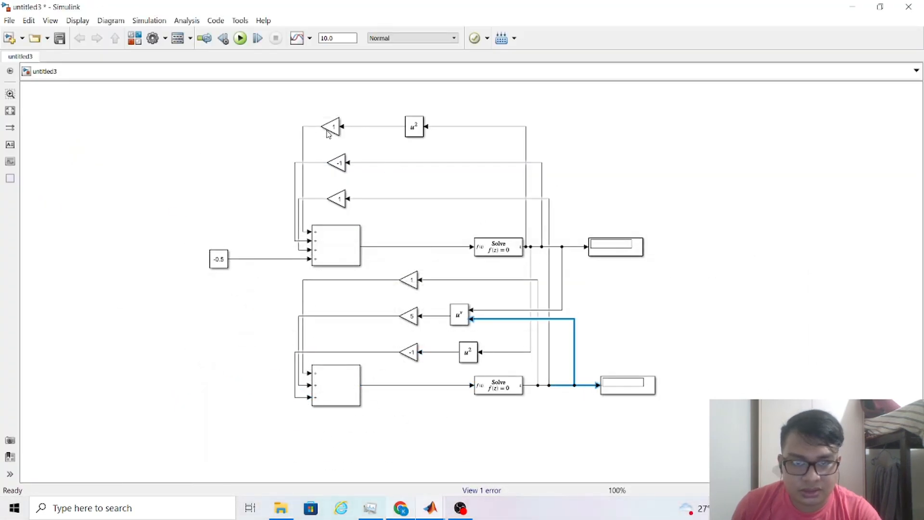
pyautogui.click(519, 135)
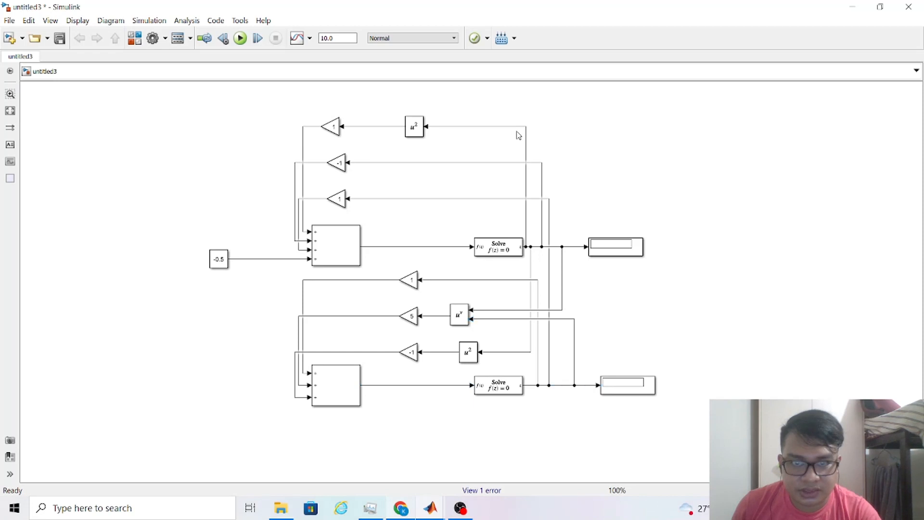
# - Run the simulation of the two-equation model and inspect the x and y results in both display blocks
pyautogui.click(239, 40)
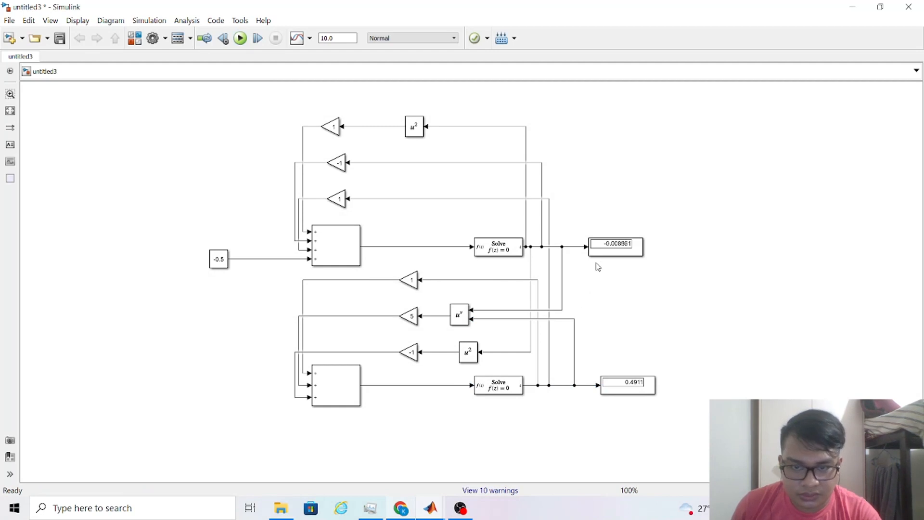
pyautogui.click(612, 249)
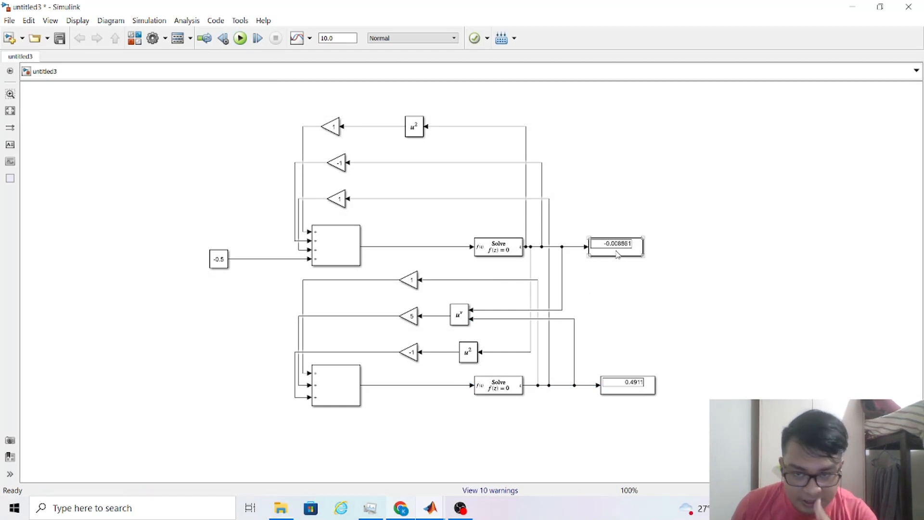
pyautogui.click(618, 255)
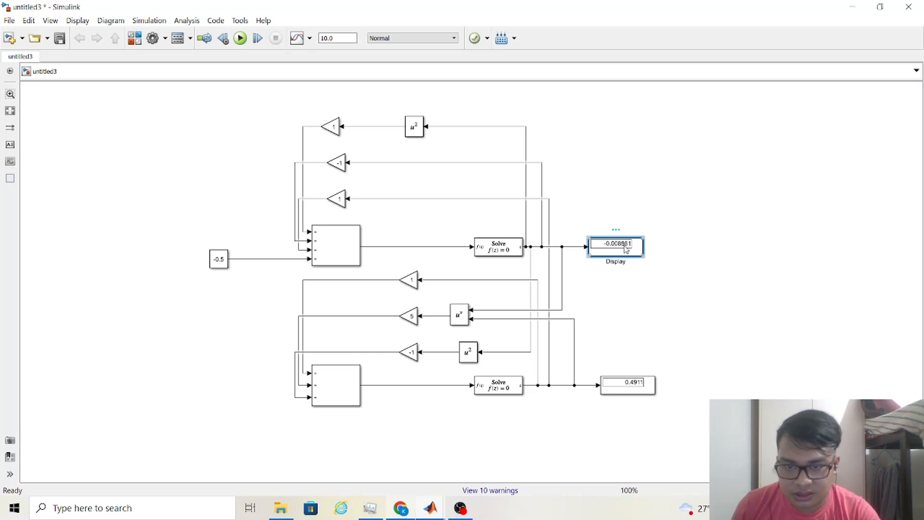
pyautogui.click(635, 382)
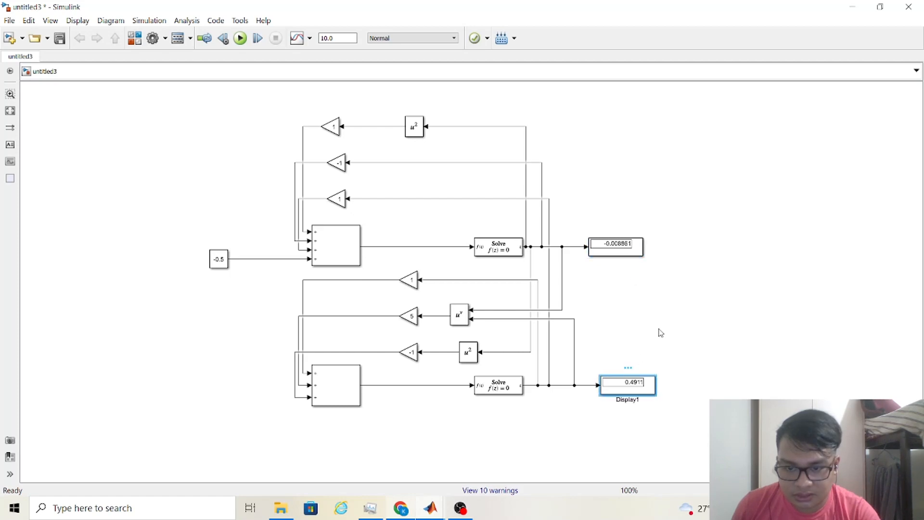
pyautogui.click(661, 331)
pyautogui.click(633, 389)
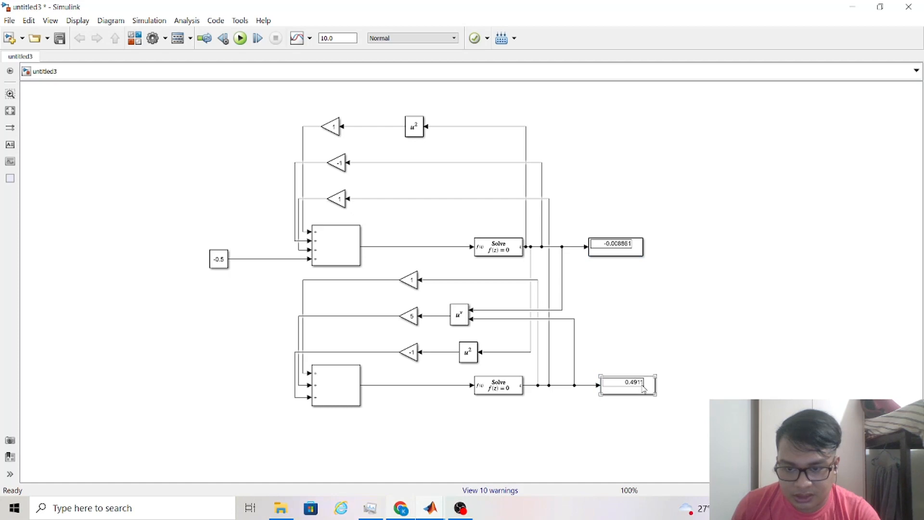
pyautogui.click(636, 357)
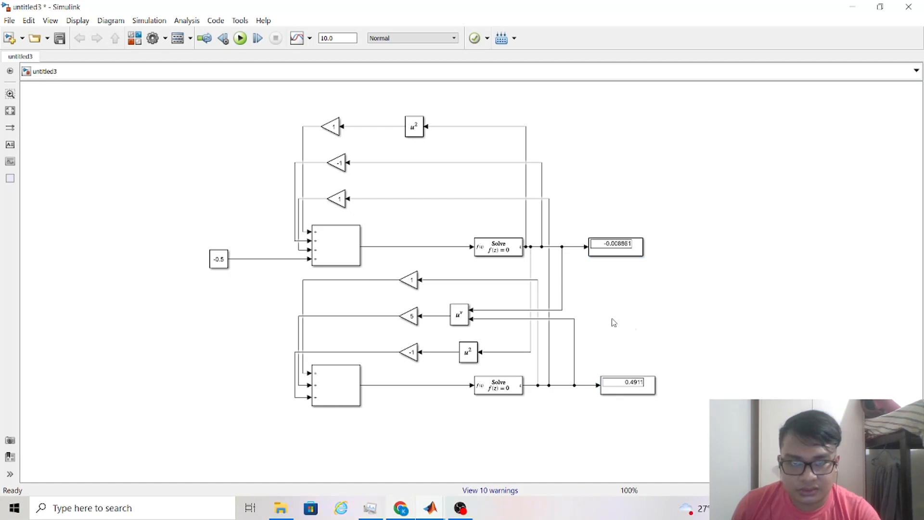